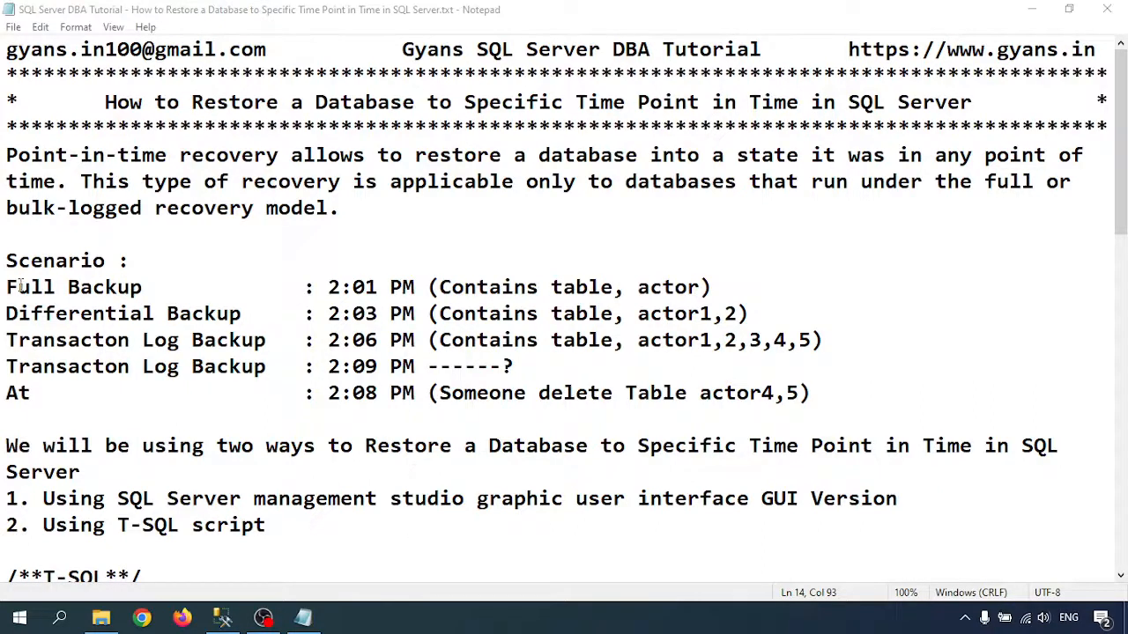
- Examine the times and included tables of the full, differential and first transaction log backups in the scenario notes
{"action": "left_click_drag", "start_coordinate": [329, 287], "coordinate": [378, 286]}
{"action": "left_click", "coordinate": [354, 288]}
{"action": "left_click", "coordinate": [440, 287]}
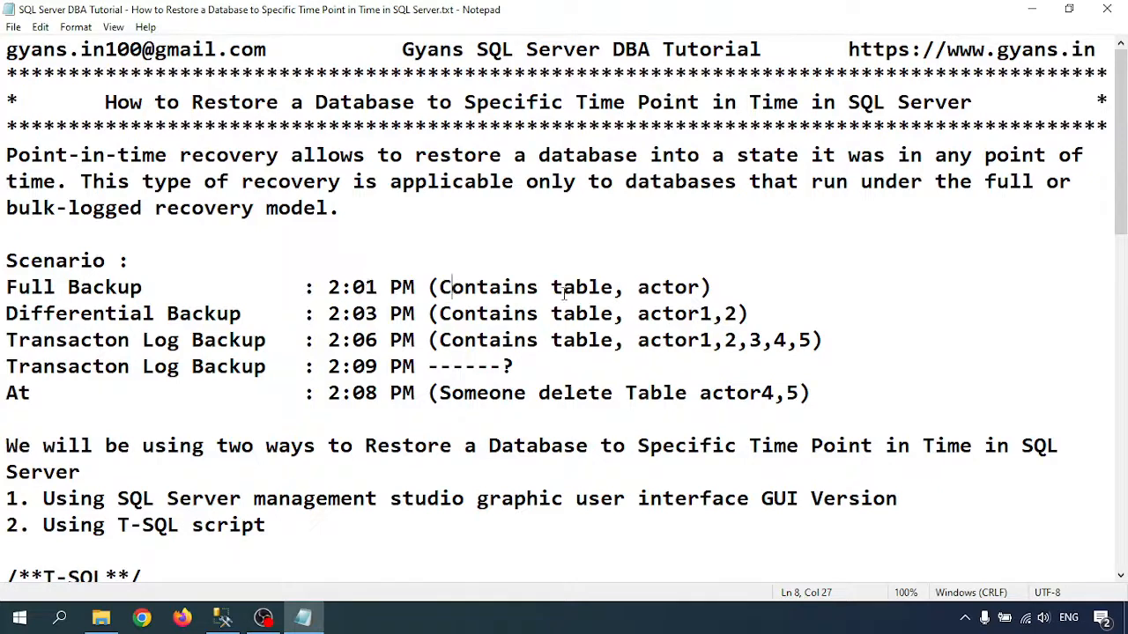
{"action": "double_click", "coordinate": [661, 288]}
{"action": "left_click", "coordinate": [656, 287]}
{"action": "left_click_drag", "start_coordinate": [642, 288], "coordinate": [701, 288]}
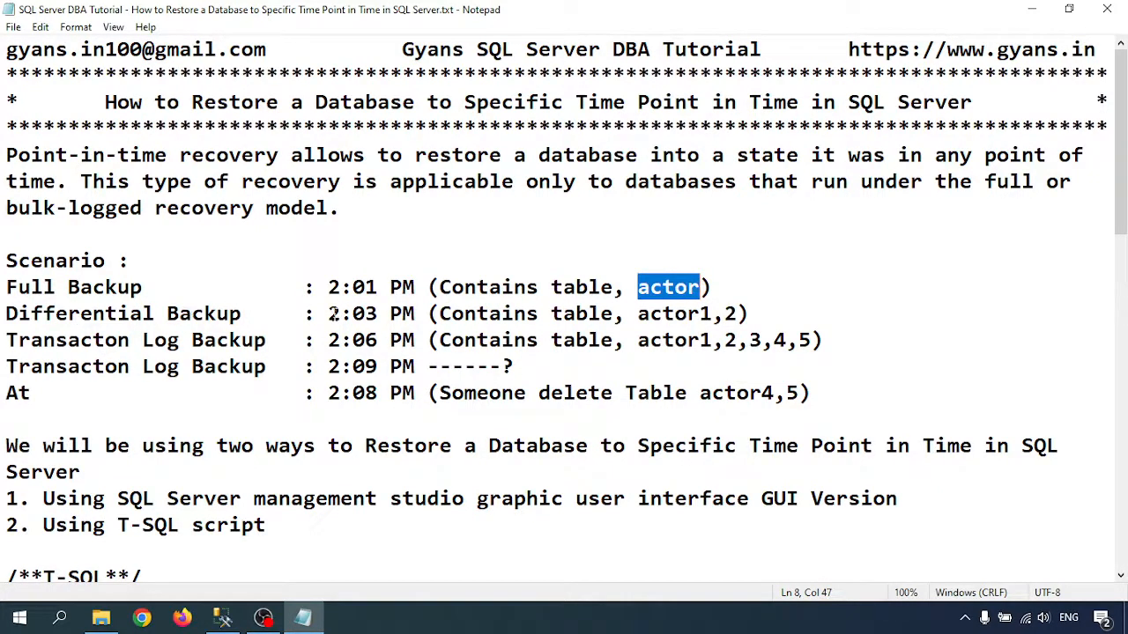
{"action": "left_click_drag", "start_coordinate": [334, 314], "coordinate": [378, 315]}
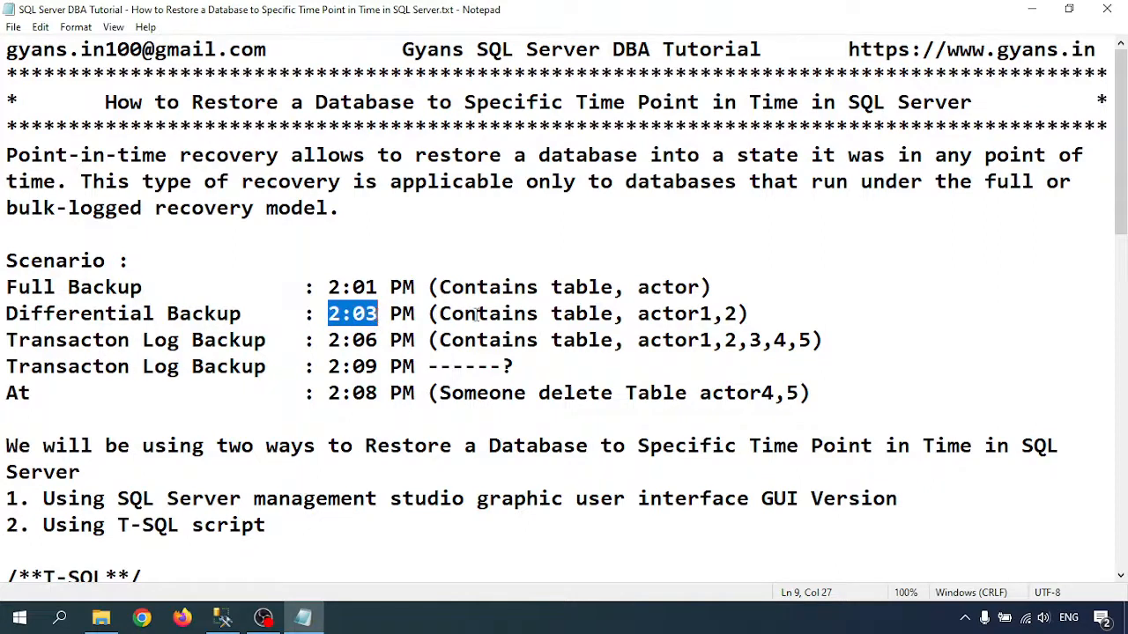
{"action": "left_click_drag", "start_coordinate": [700, 315], "coordinate": [738, 314]}
{"action": "left_click", "coordinate": [35, 341]}
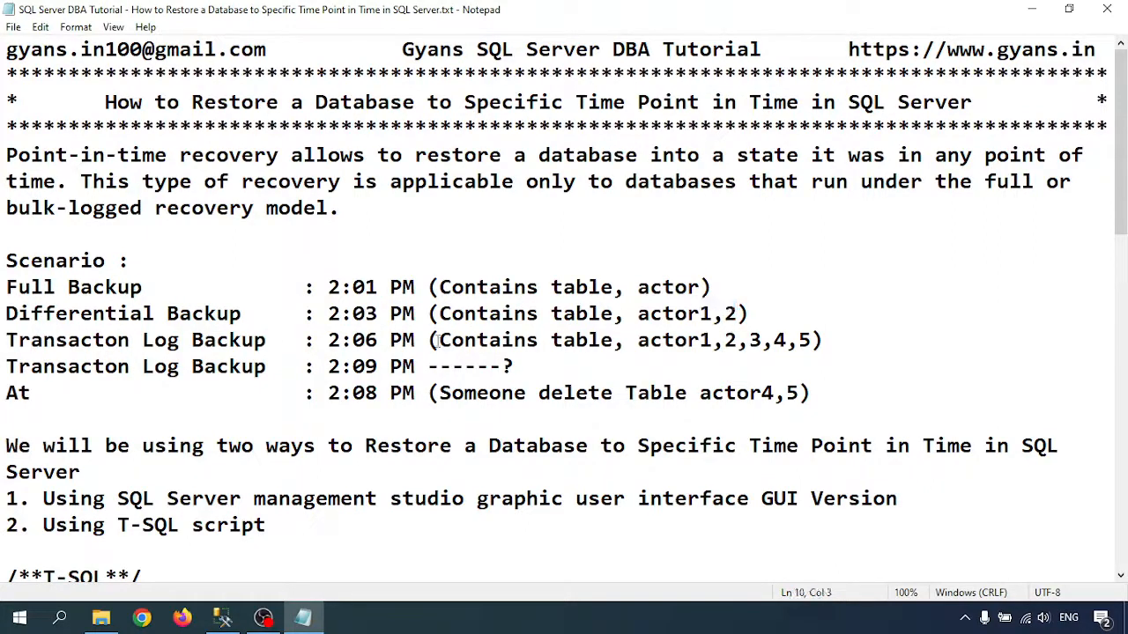
{"action": "left_click_drag", "start_coordinate": [328, 340], "coordinate": [379, 340]}
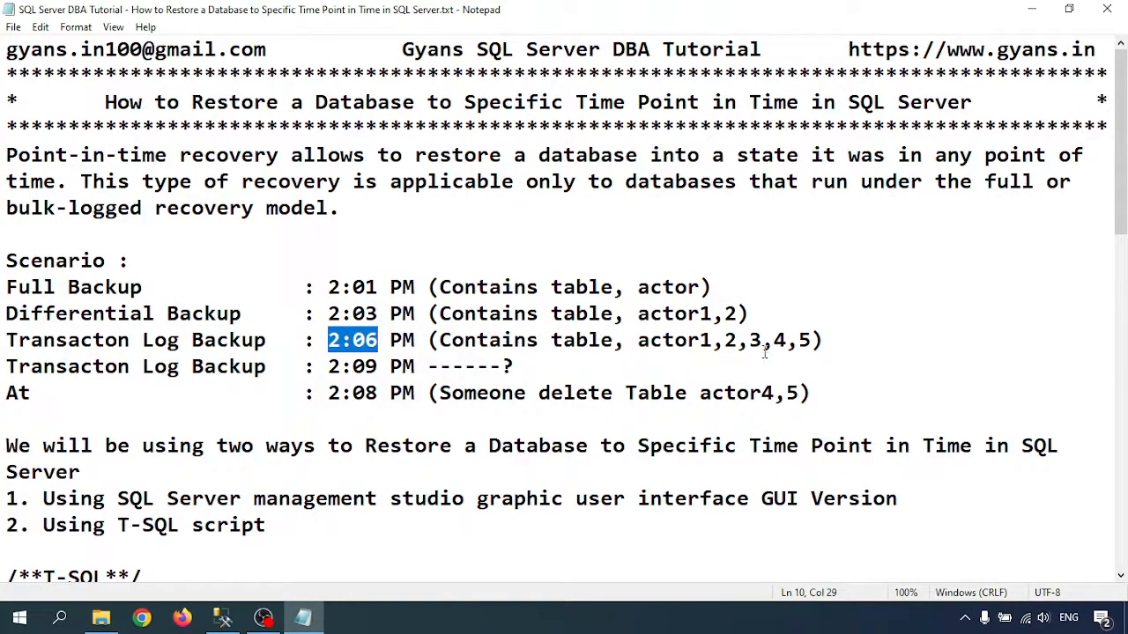
{"action": "left_click_drag", "start_coordinate": [366, 315], "coordinate": [378, 315]}
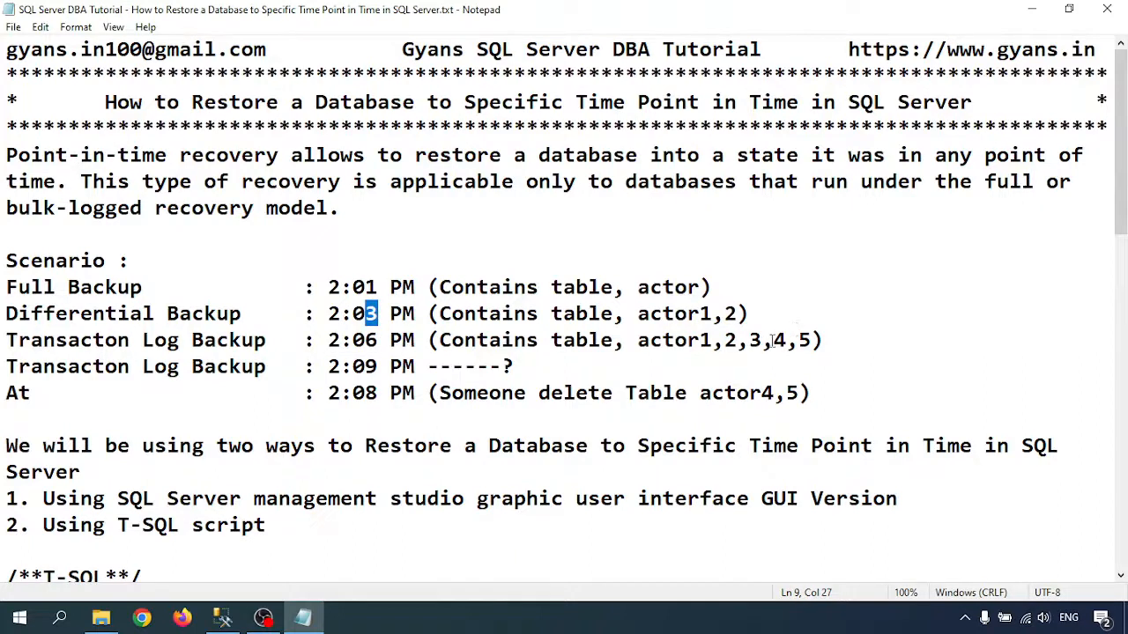
{"action": "left_click_drag", "start_coordinate": [773, 340], "coordinate": [812, 340]}
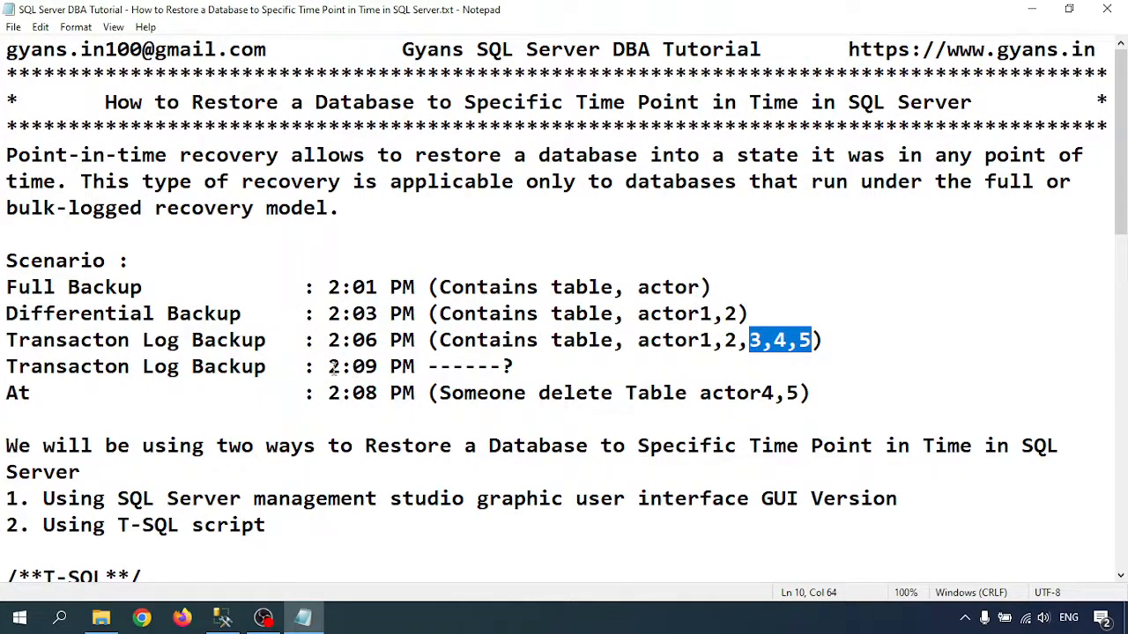
- Compare the second transaction log backup's time with the table deletion time and the earlier log backup's contents
{"action": "left_click_drag", "start_coordinate": [340, 367], "coordinate": [515, 366]}
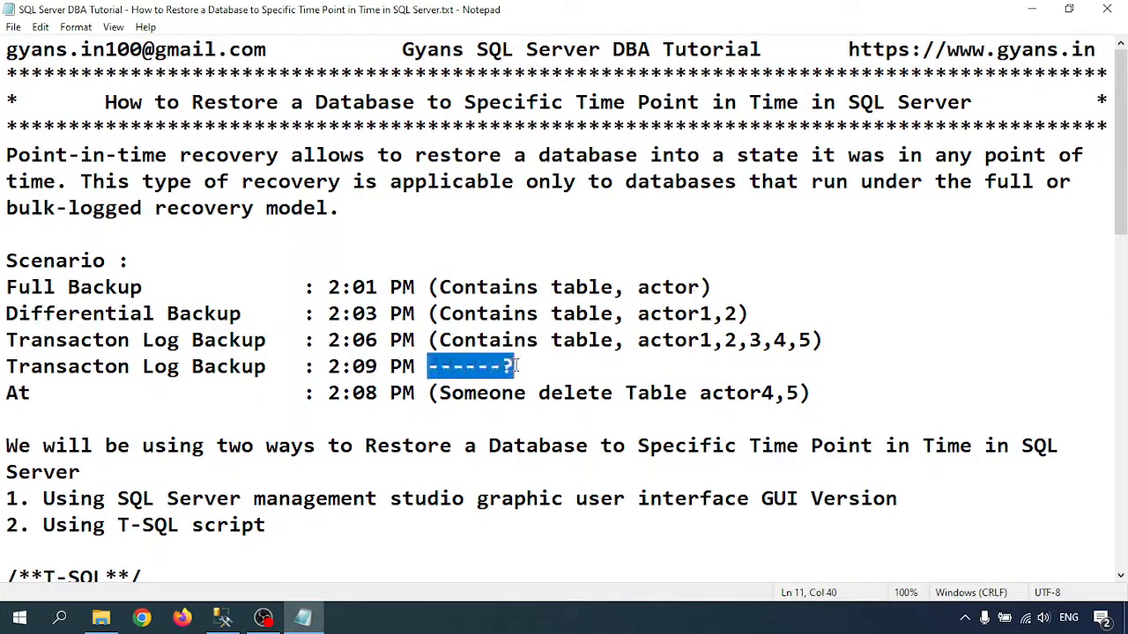
{"action": "left_click_drag", "start_coordinate": [328, 393], "coordinate": [391, 393]}
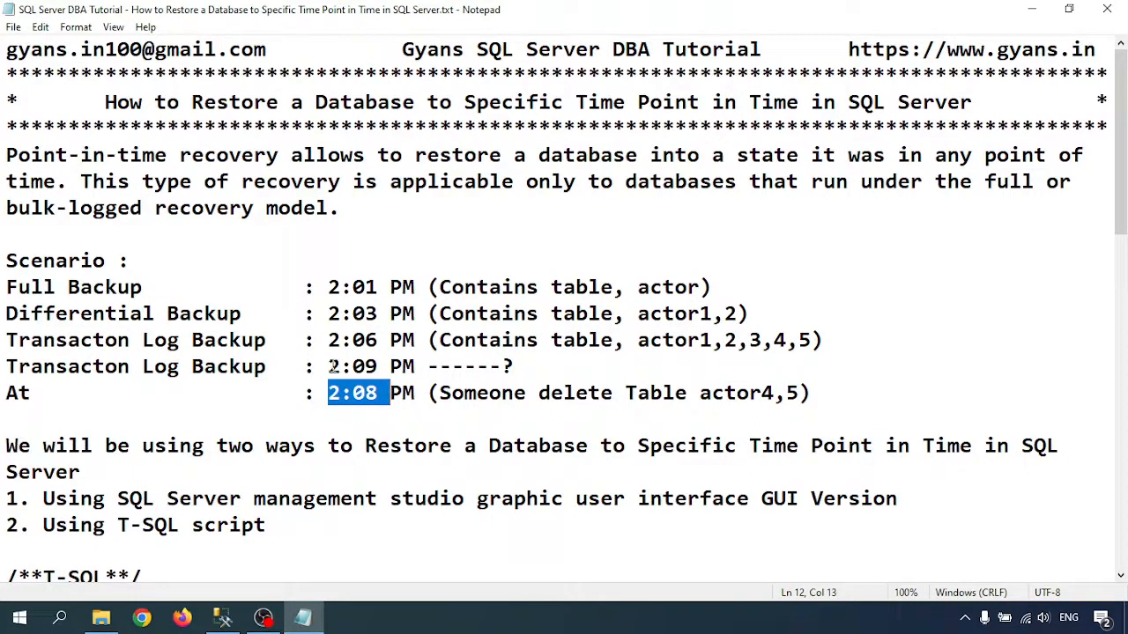
{"action": "left_click_drag", "start_coordinate": [334, 367], "coordinate": [371, 367]}
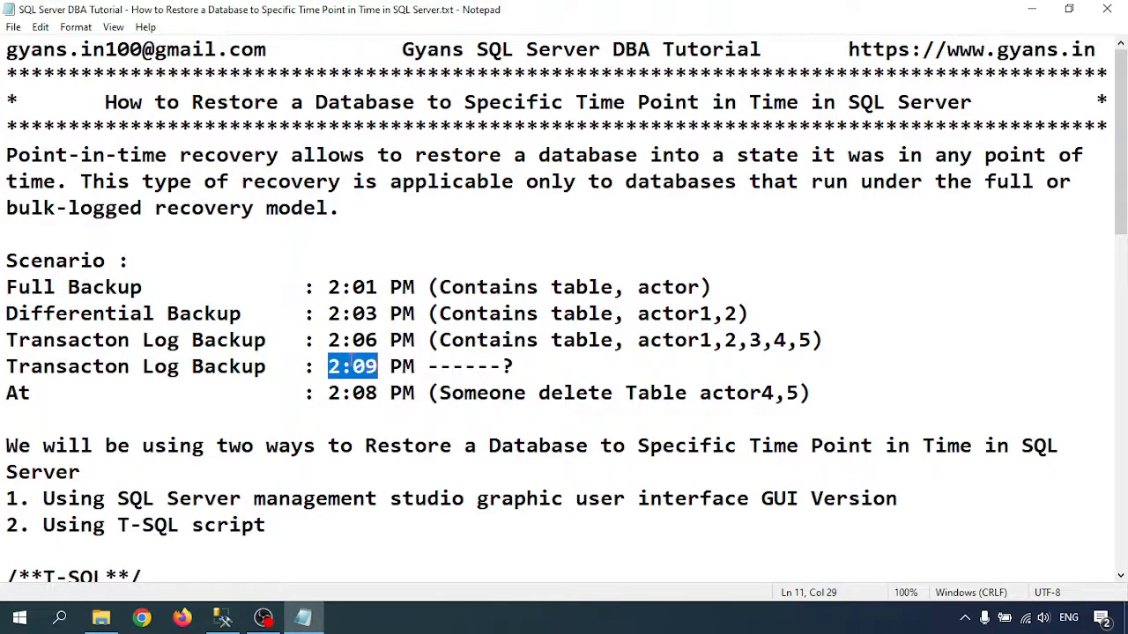
{"action": "left_click", "coordinate": [338, 340]}
{"action": "left_click_drag", "start_coordinate": [328, 340], "coordinate": [415, 340]}
{"action": "left_click", "coordinate": [352, 340]}
{"action": "left_click", "coordinate": [365, 340]}
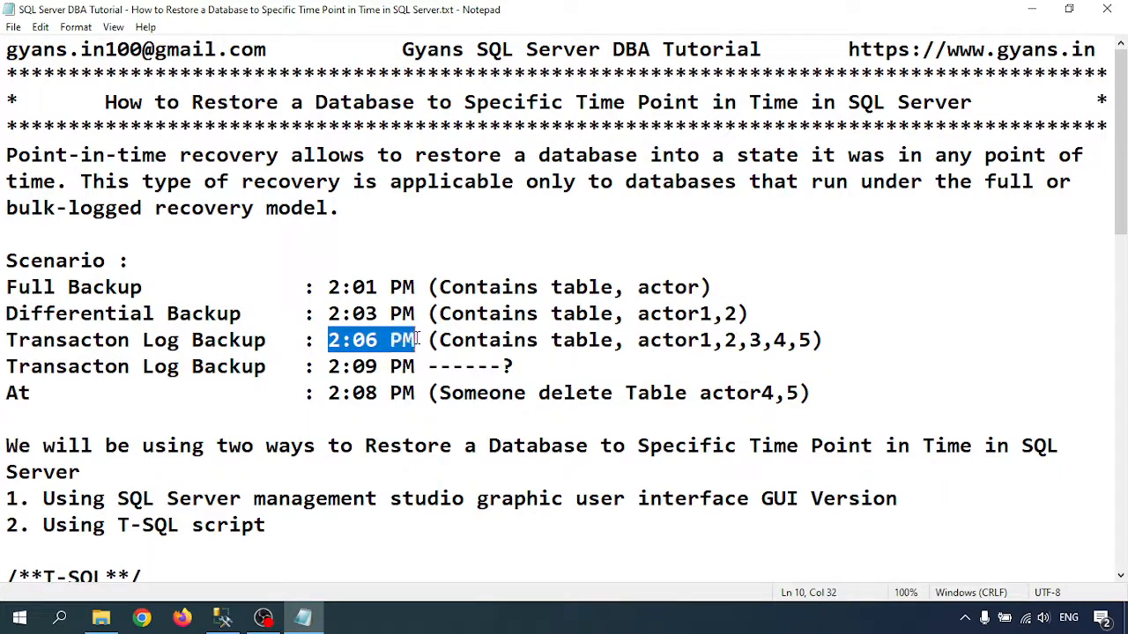
{"action": "left_click", "coordinate": [588, 340]}
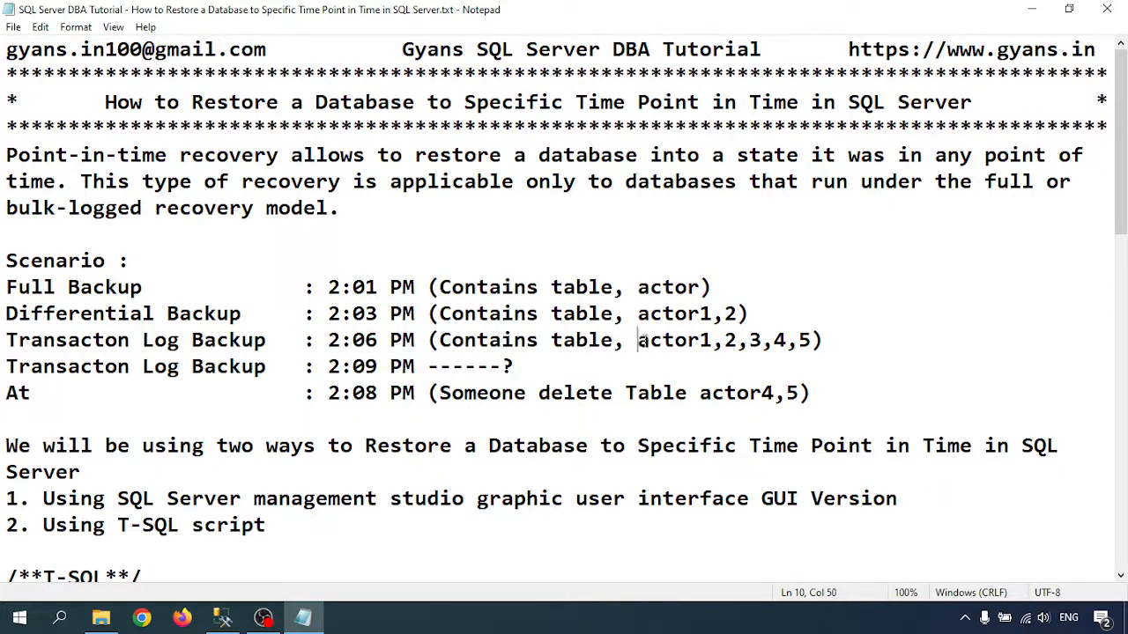
{"action": "left_click_drag", "start_coordinate": [638, 340], "coordinate": [798, 340]}
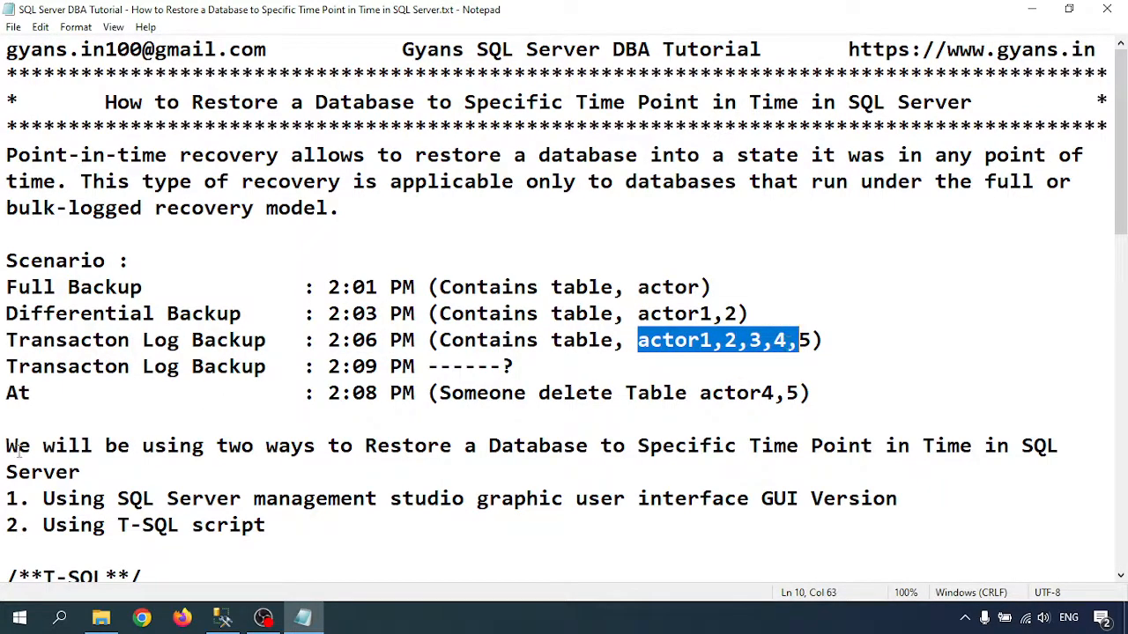
- Review the two point-in-time restore methods listed below the backup scenario
{"action": "scroll", "coordinate": [429, 418], "scroll_direction": "down", "scroll_amount": 1}
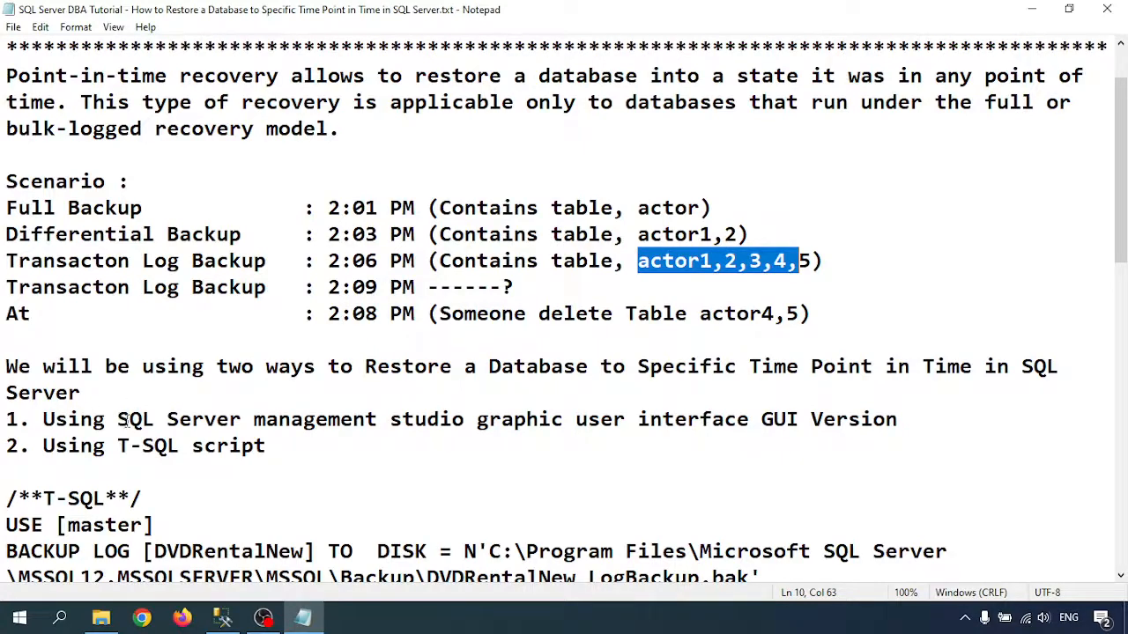
{"action": "left_click_drag", "start_coordinate": [165, 421], "coordinate": [621, 422]}
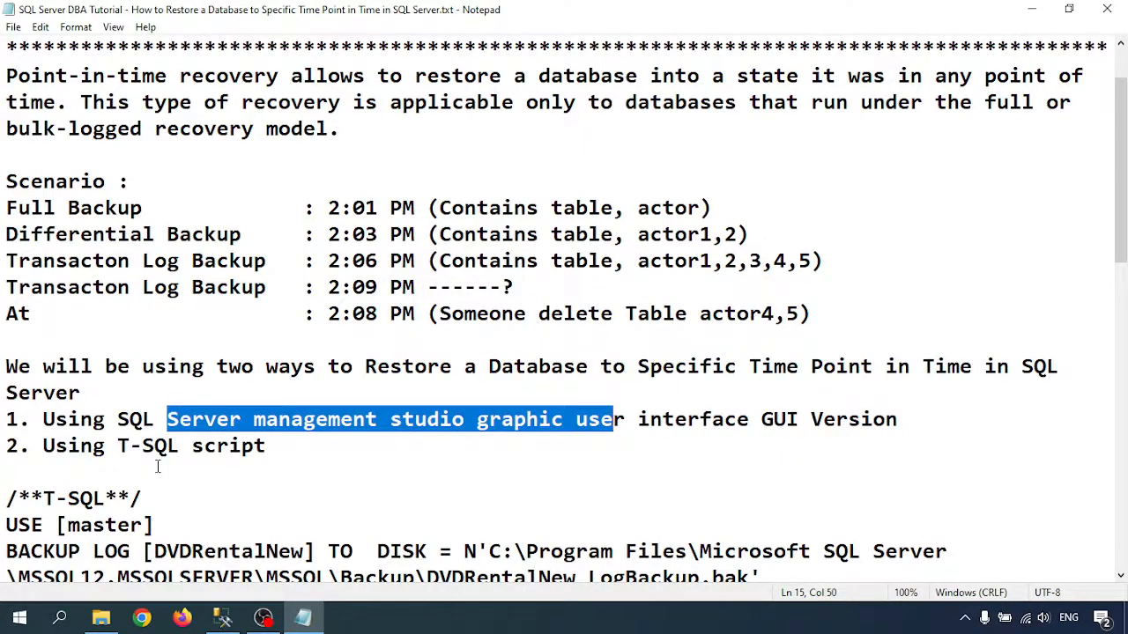
{"action": "scroll", "coordinate": [56, 467], "scroll_direction": "down", "scroll_amount": 1}
{"action": "left_click_drag", "start_coordinate": [44, 368], "coordinate": [272, 374]}
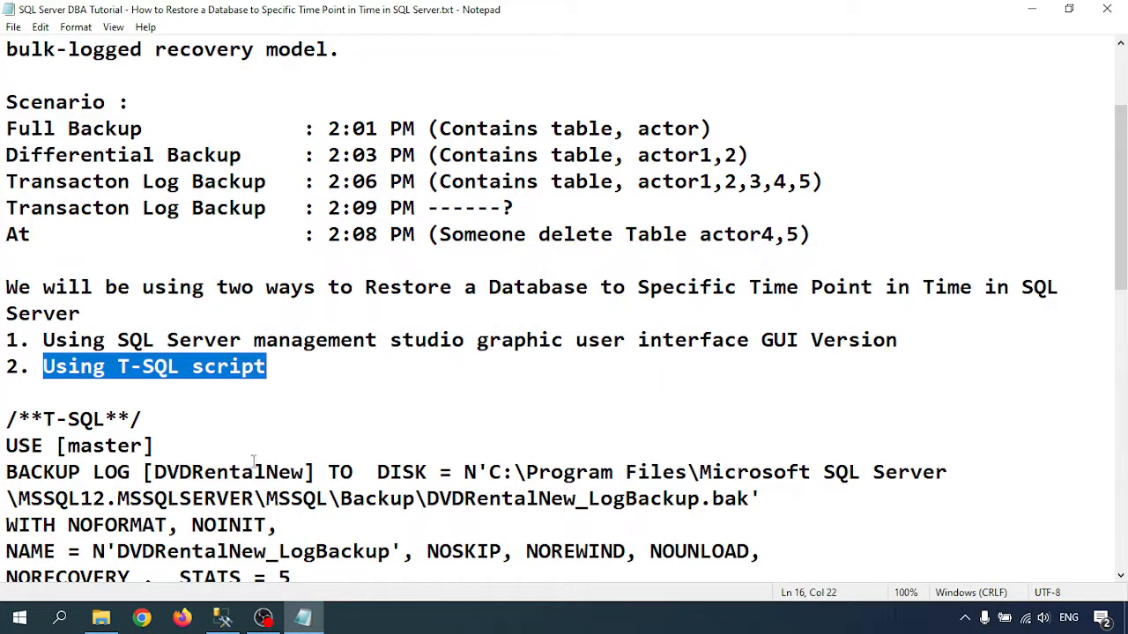
{"action": "scroll", "coordinate": [253, 460], "scroll_direction": "up", "scroll_amount": 1}
{"action": "scroll", "coordinate": [283, 515], "scroll_direction": "up", "scroll_amount": 1}
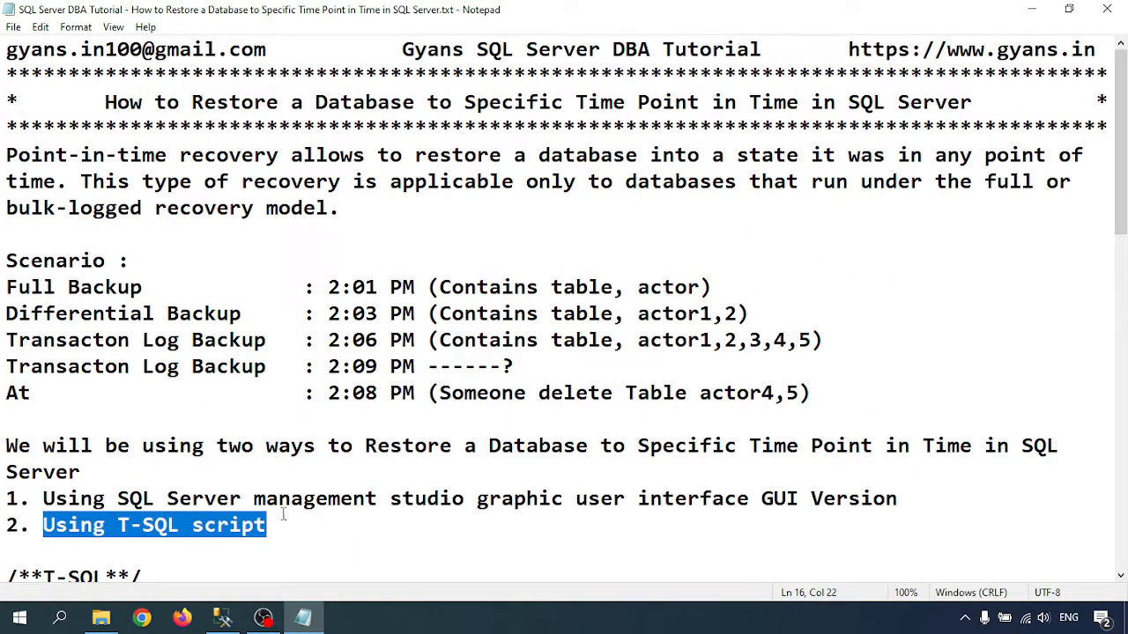
- Switch to SQL Server Management Studio and connect to the Database Engine with the sa login, entering the account password
{"action": "left_click", "coordinate": [222, 617]}
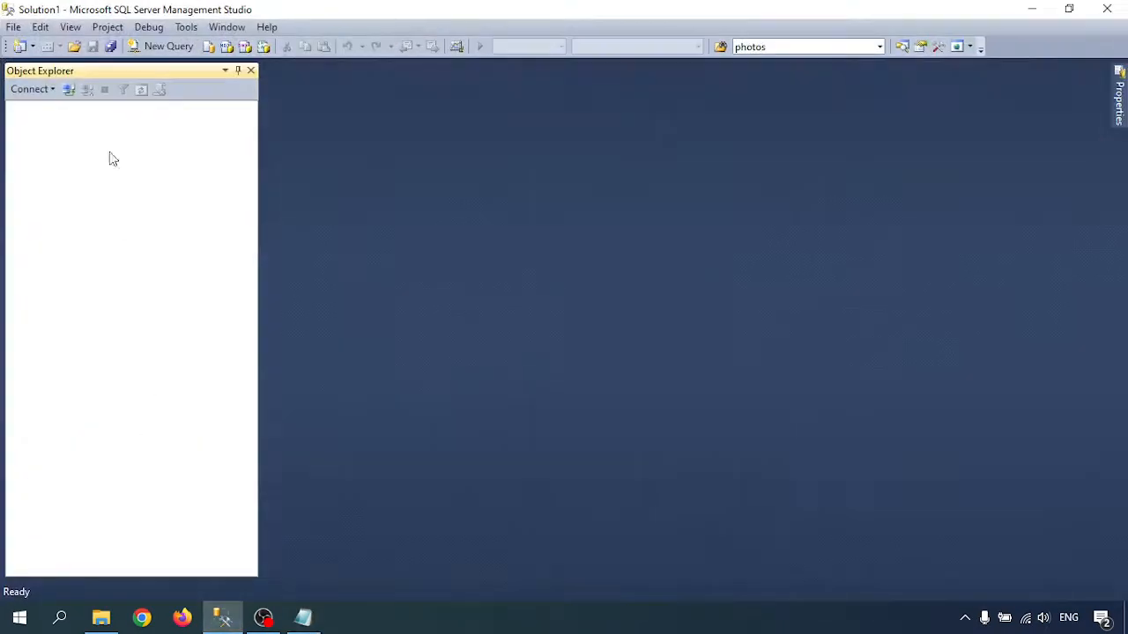
{"action": "left_click", "coordinate": [44, 90]}
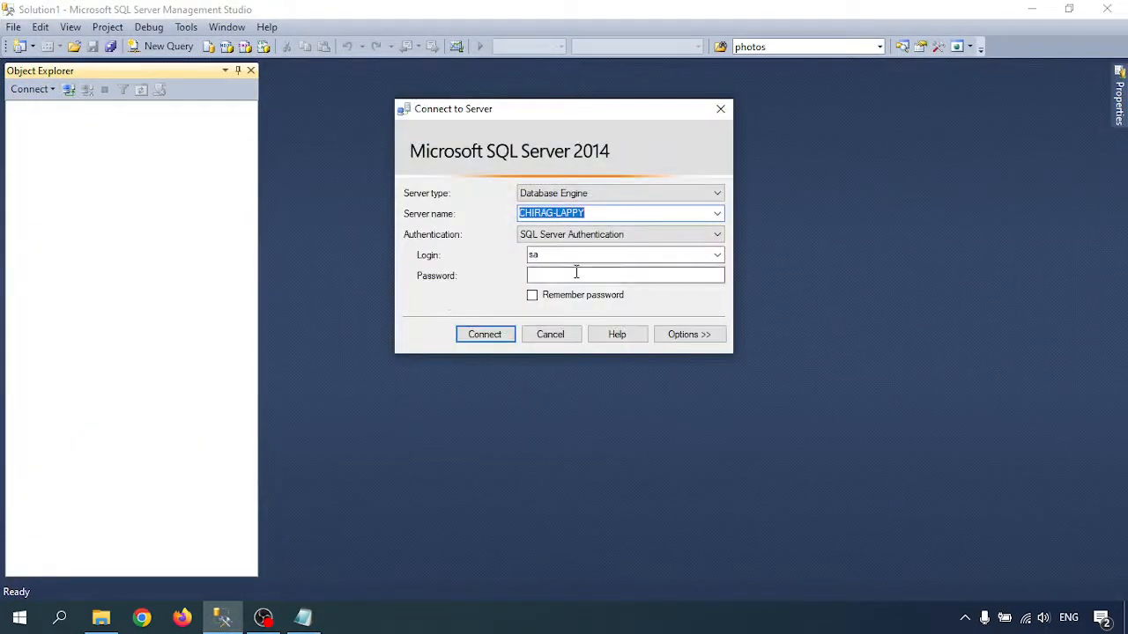
{"action": "left_click", "coordinate": [573, 275]}
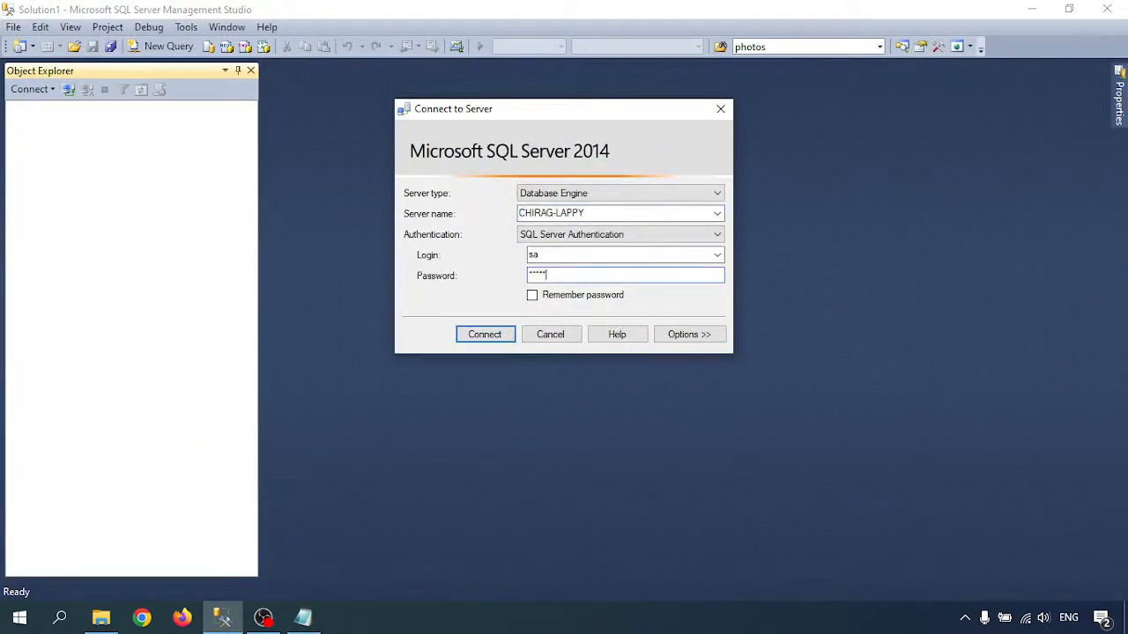
{"action": "key", "text": "Return"}
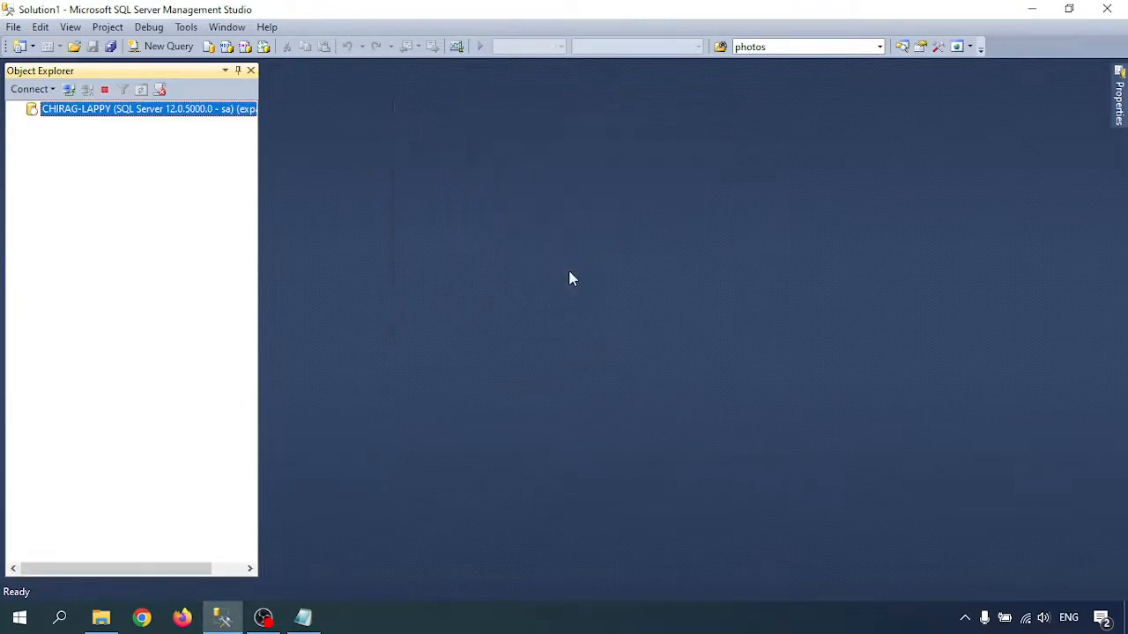
- Expand the server's databases to show the tables of DVDRentalNew
{"action": "left_click", "coordinate": [32, 124]}
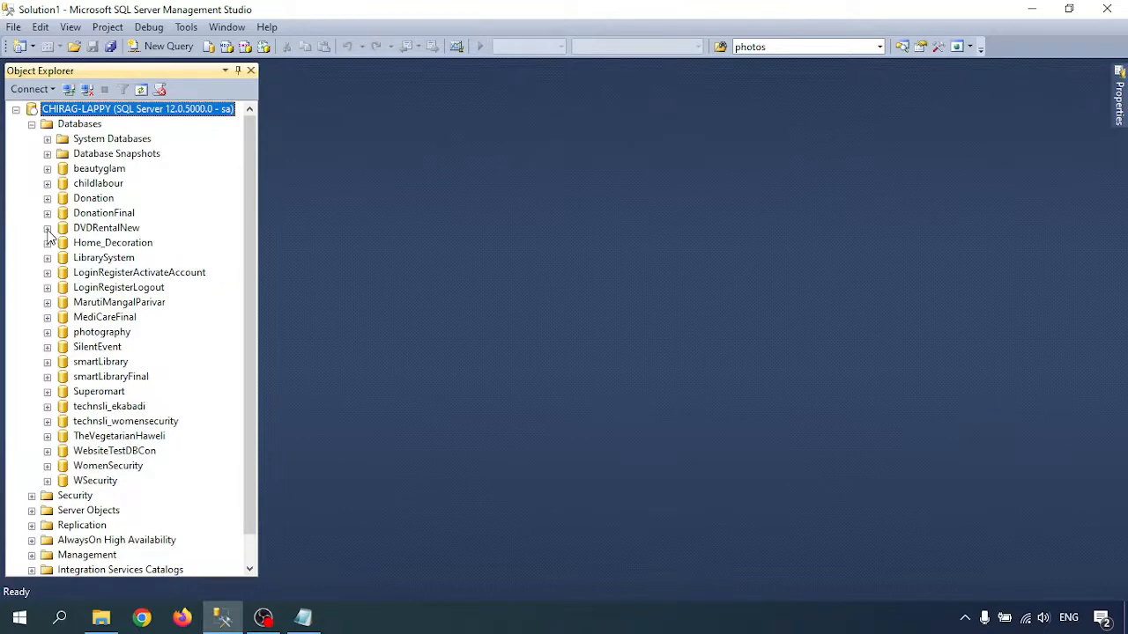
{"action": "left_click", "coordinate": [48, 228]}
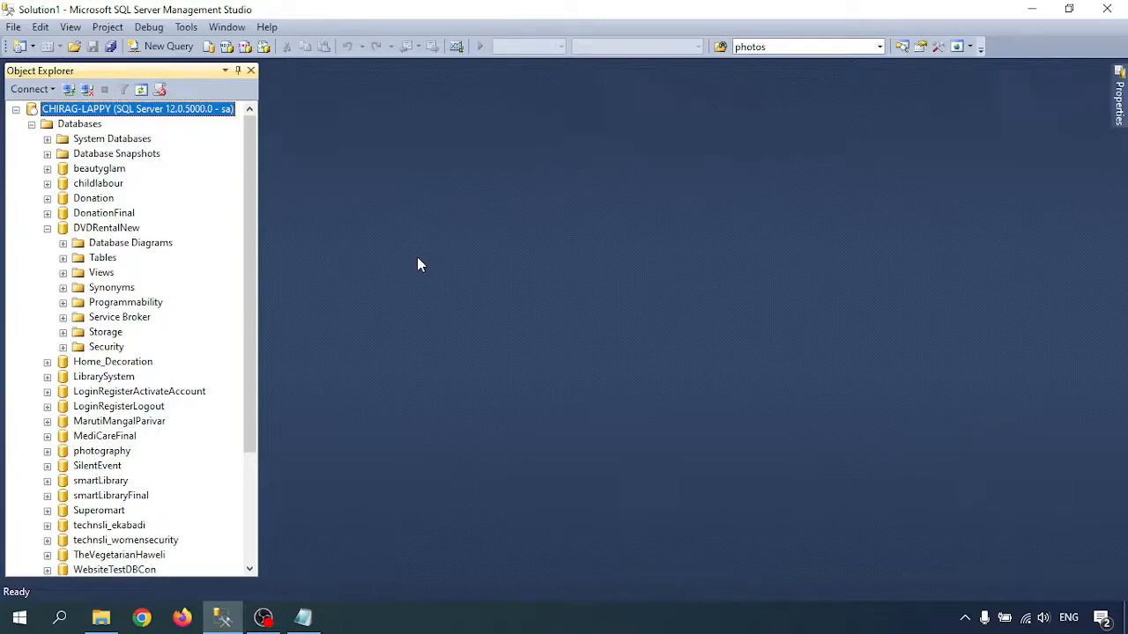
{"action": "left_click", "coordinate": [62, 257]}
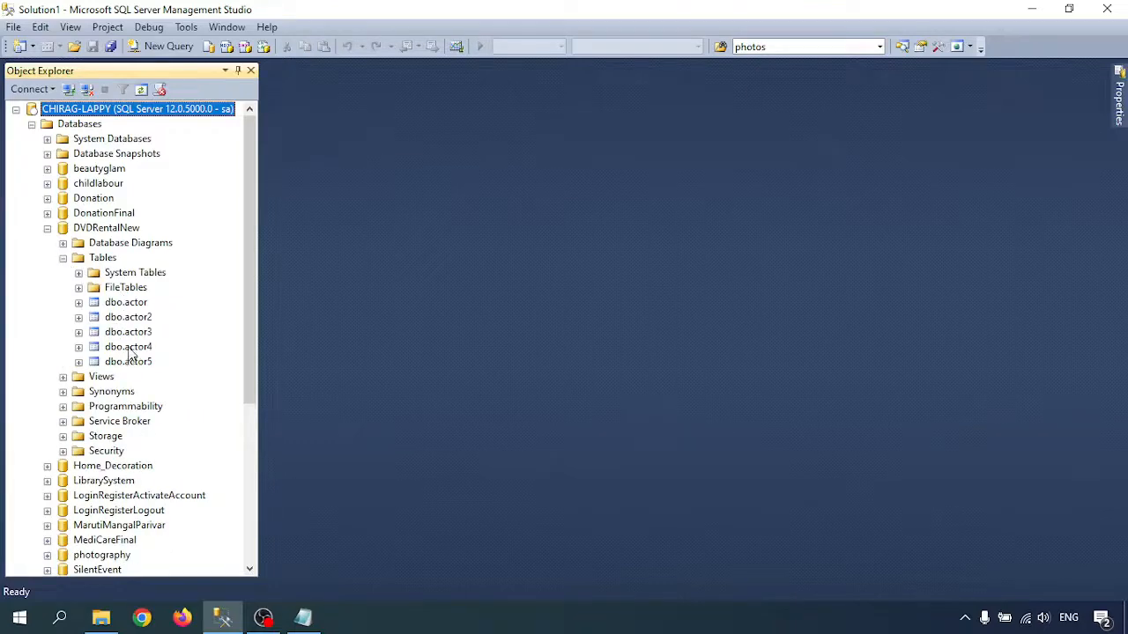
- Delete the tables dbo.actor and dbo.actor2 from the DVDRentalNew database
{"action": "right_click", "coordinate": [126, 302]}
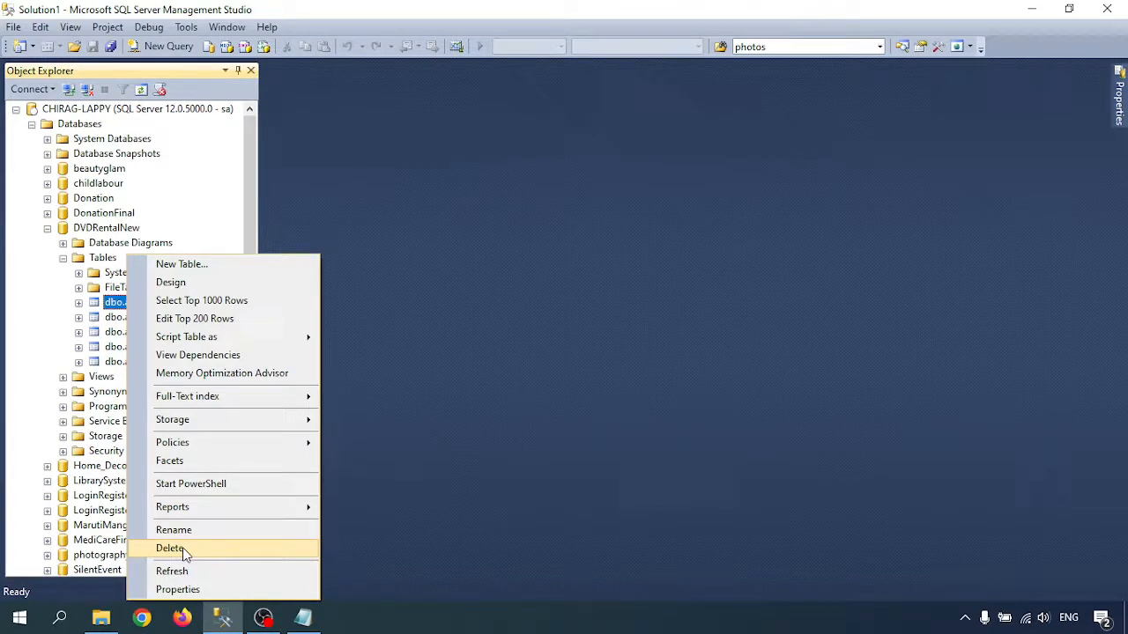
{"action": "left_click", "coordinate": [182, 552]}
{"action": "left_click", "coordinate": [732, 537]}
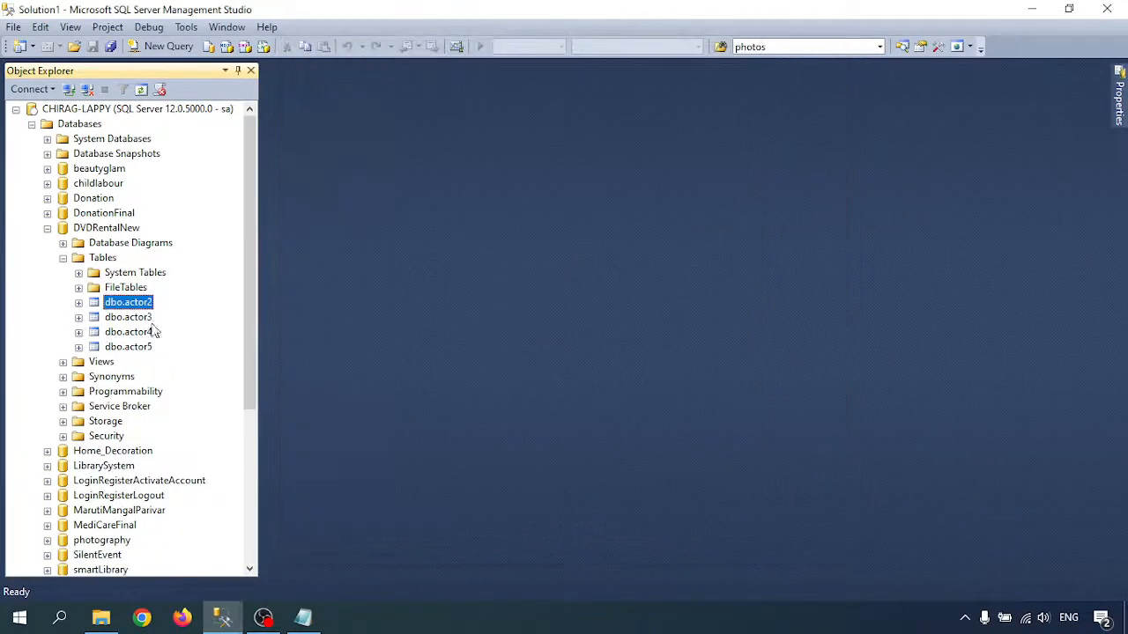
{"action": "right_click", "coordinate": [141, 306]}
{"action": "left_click", "coordinate": [196, 545]}
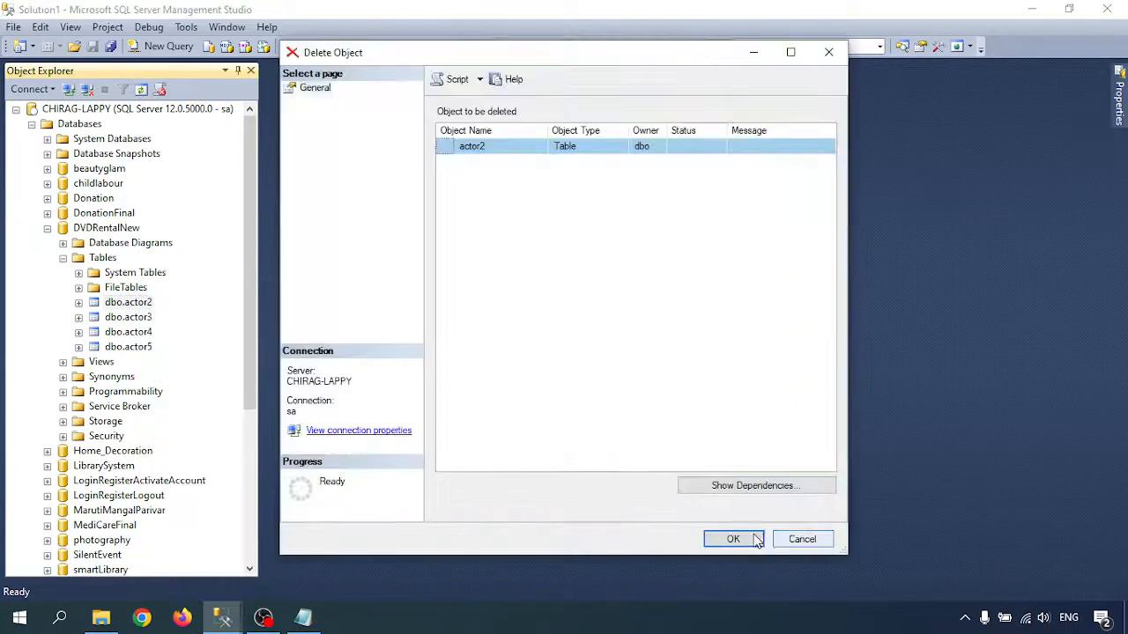
{"action": "left_click", "coordinate": [740, 539]}
- Delete the tables dbo.actor3, dbo.actor4 and dbo.actor5 from the DVDRentalNew database
{"action": "right_click", "coordinate": [141, 306]}
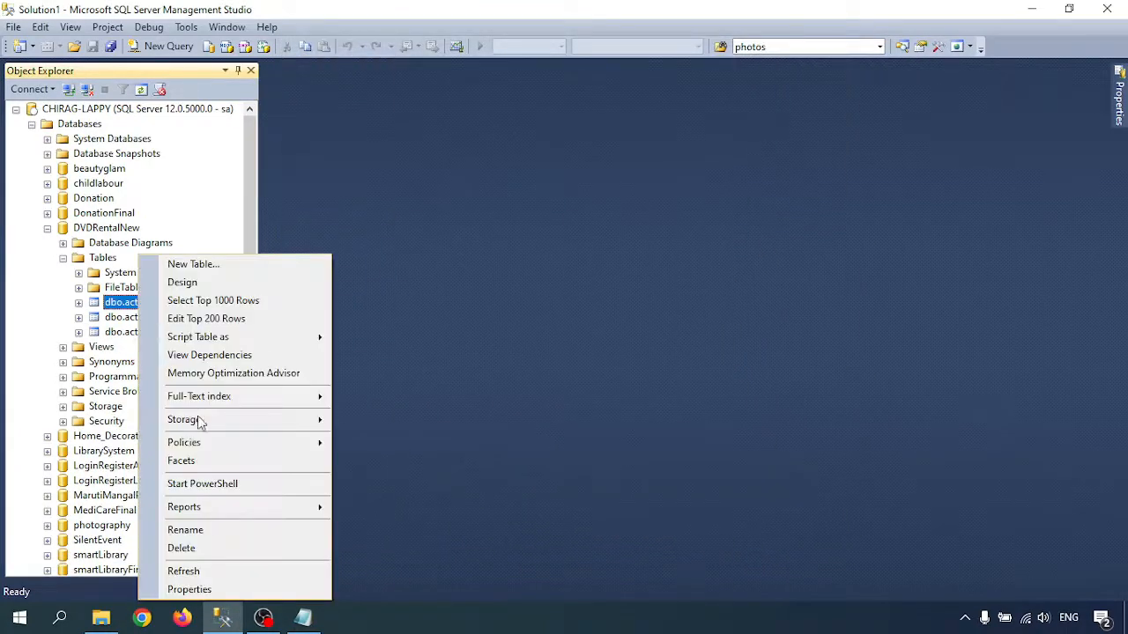
{"action": "left_click", "coordinate": [198, 548]}
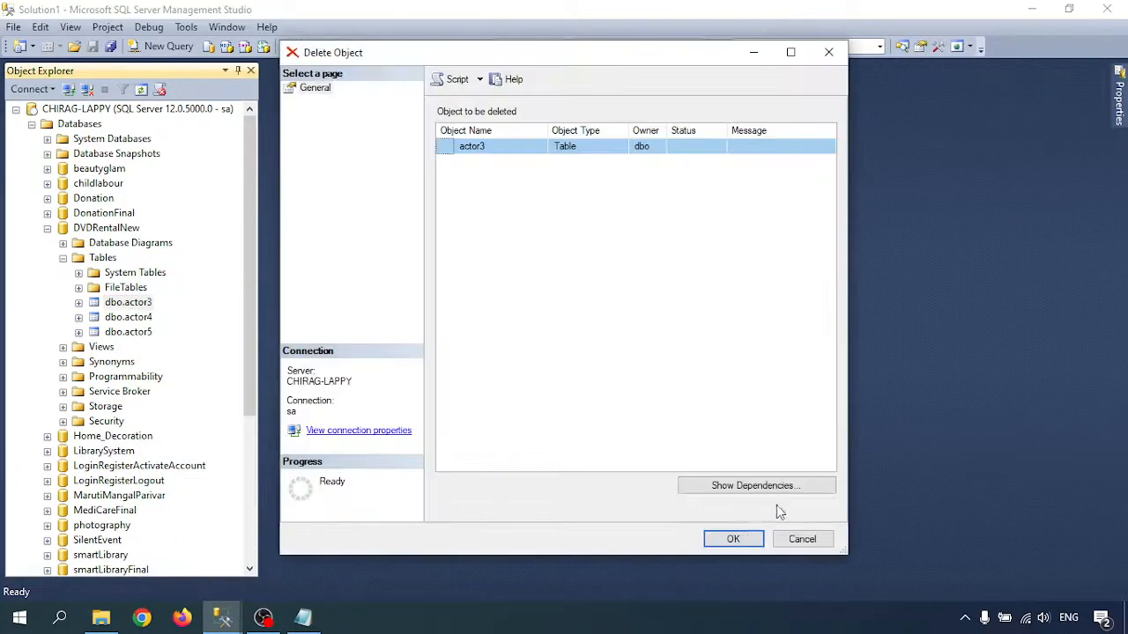
{"action": "left_click", "coordinate": [732, 539]}
{"action": "right_click", "coordinate": [132, 304]}
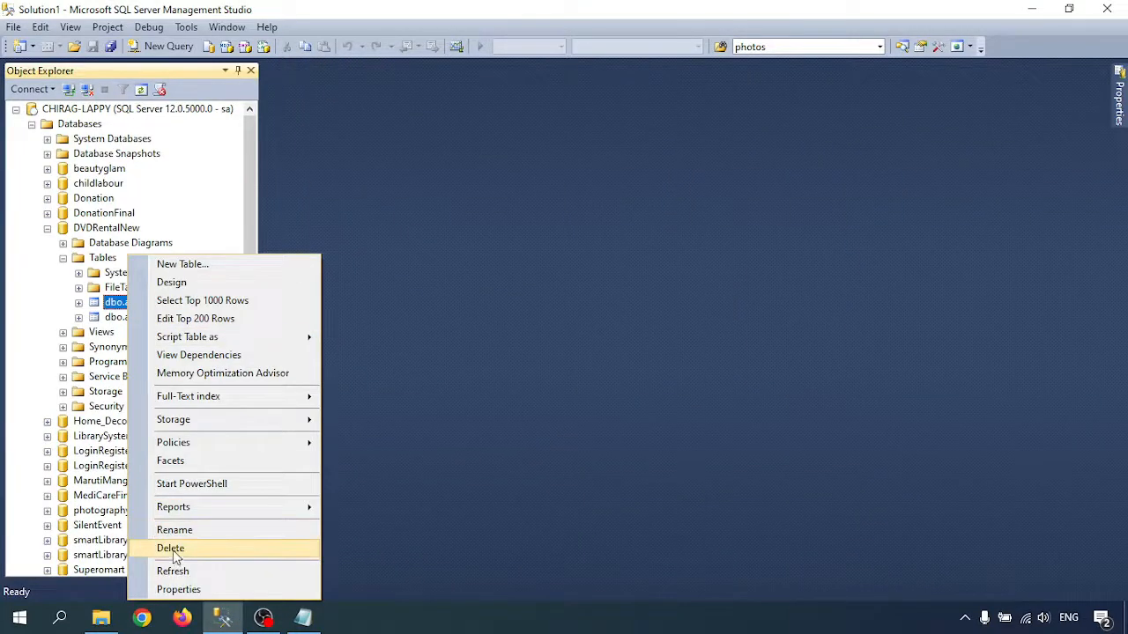
{"action": "left_click", "coordinate": [170, 548]}
{"action": "left_click", "coordinate": [731, 540]}
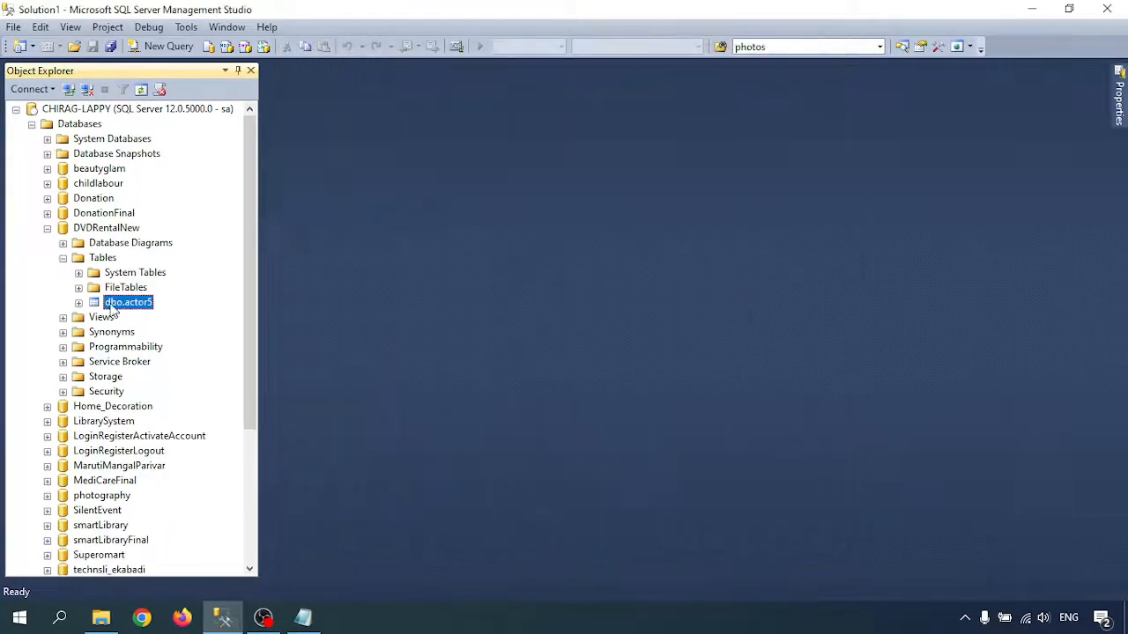
{"action": "right_click", "coordinate": [108, 303]}
{"action": "left_click", "coordinate": [199, 551]}
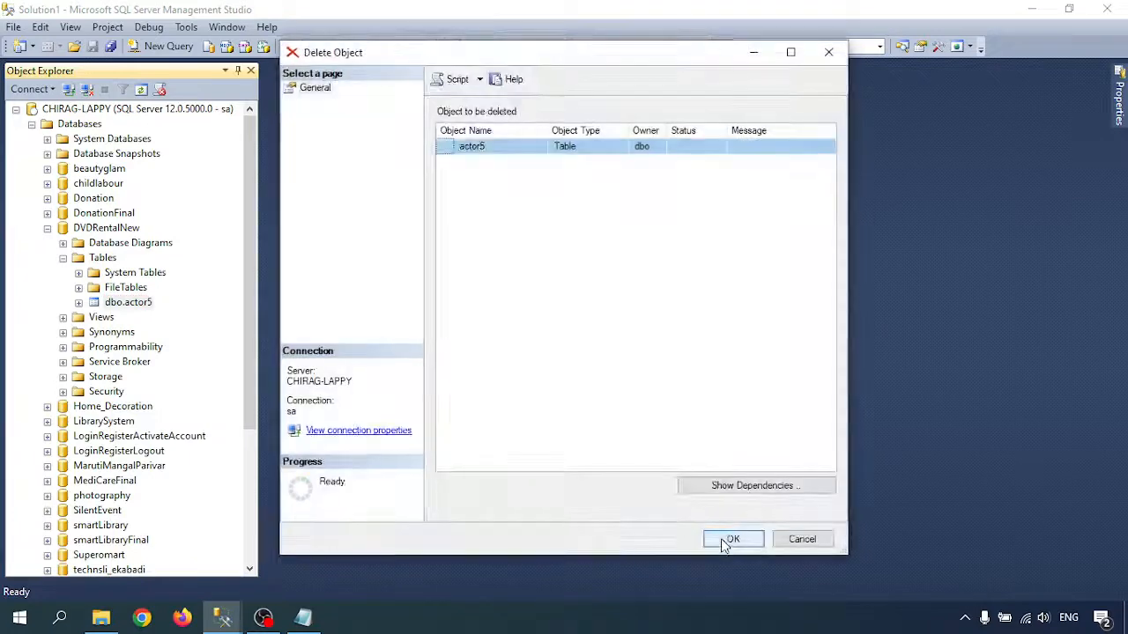
{"action": "left_click", "coordinate": [730, 538]}
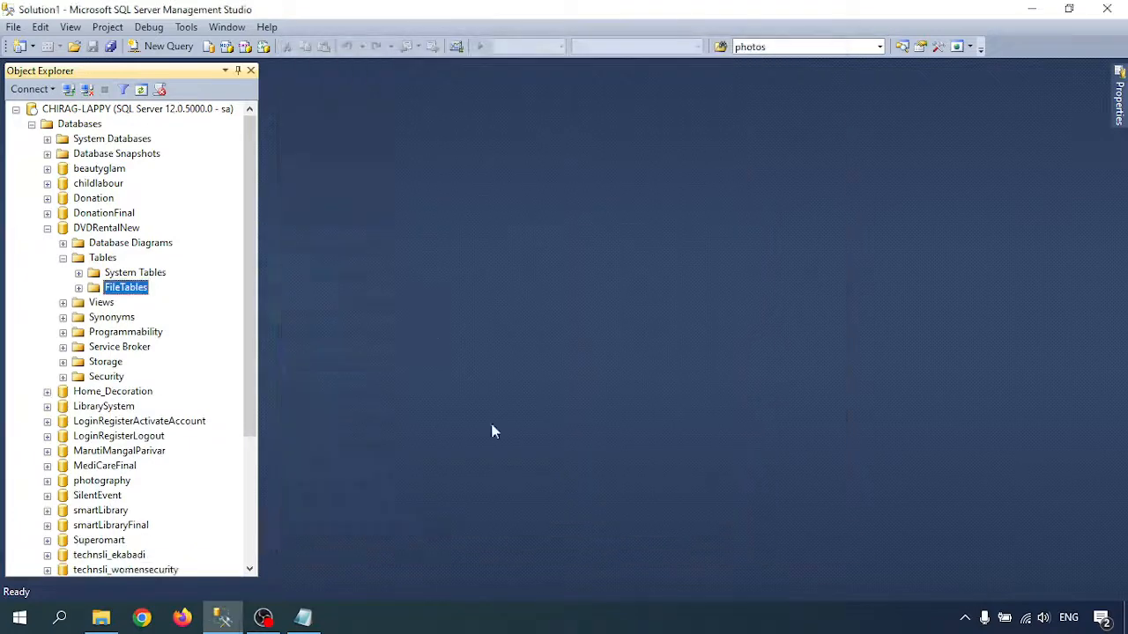
- Start a database restore of DVDRentalNew with a device as the source and browse for its backup files
{"action": "right_click", "coordinate": [112, 230]}
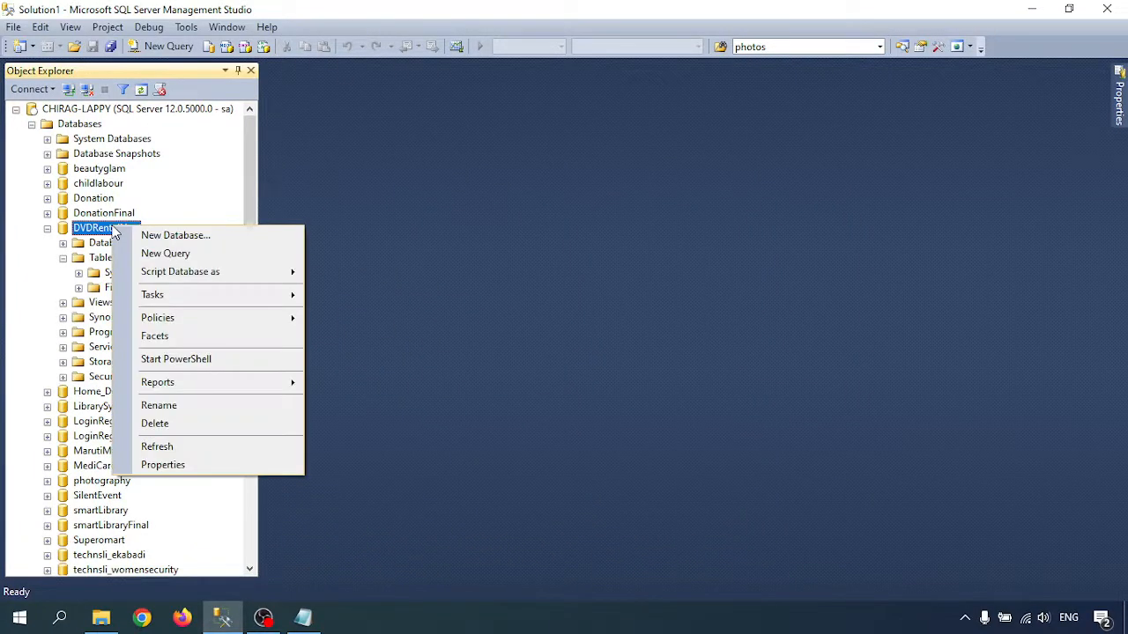
{"action": "mouse_move", "coordinate": [158, 298]}
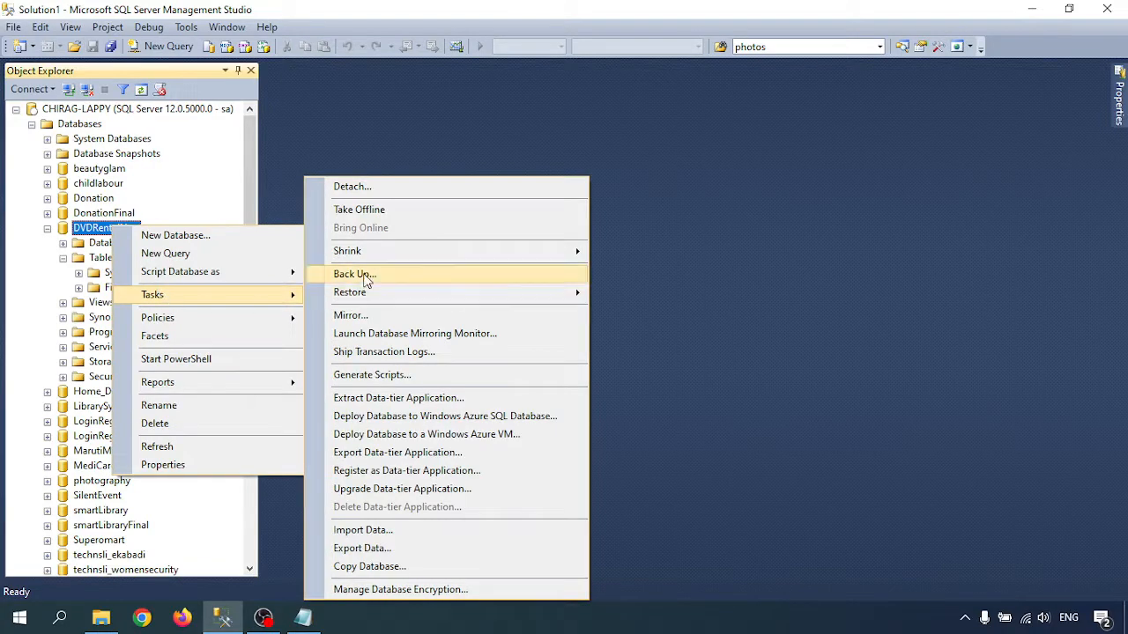
{"action": "mouse_move", "coordinate": [369, 296]}
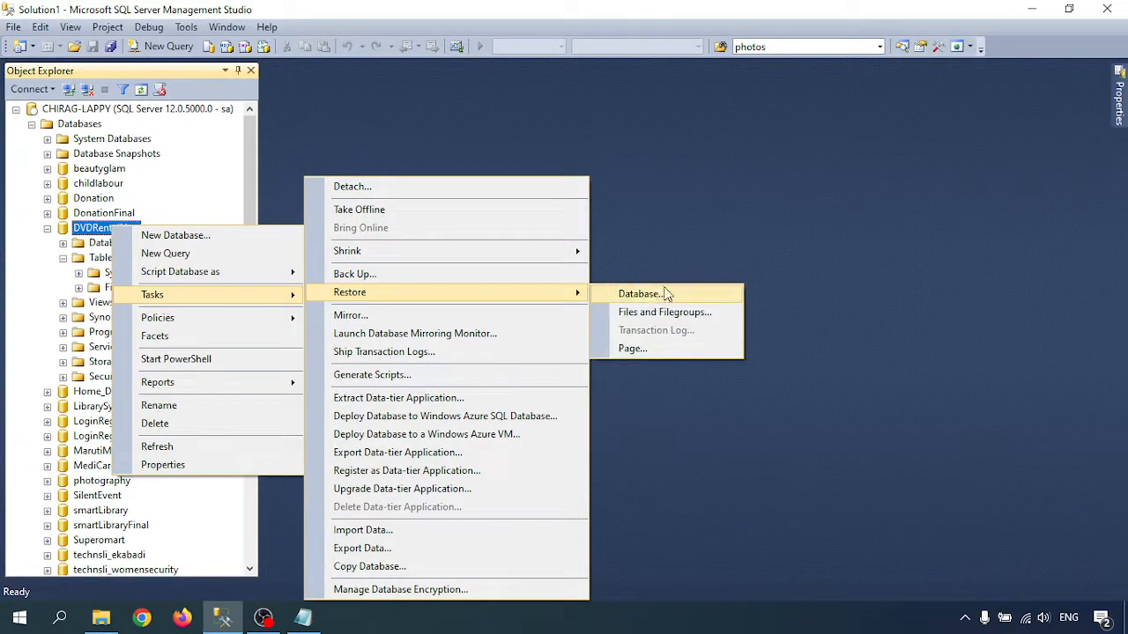
{"action": "left_click", "coordinate": [658, 293]}
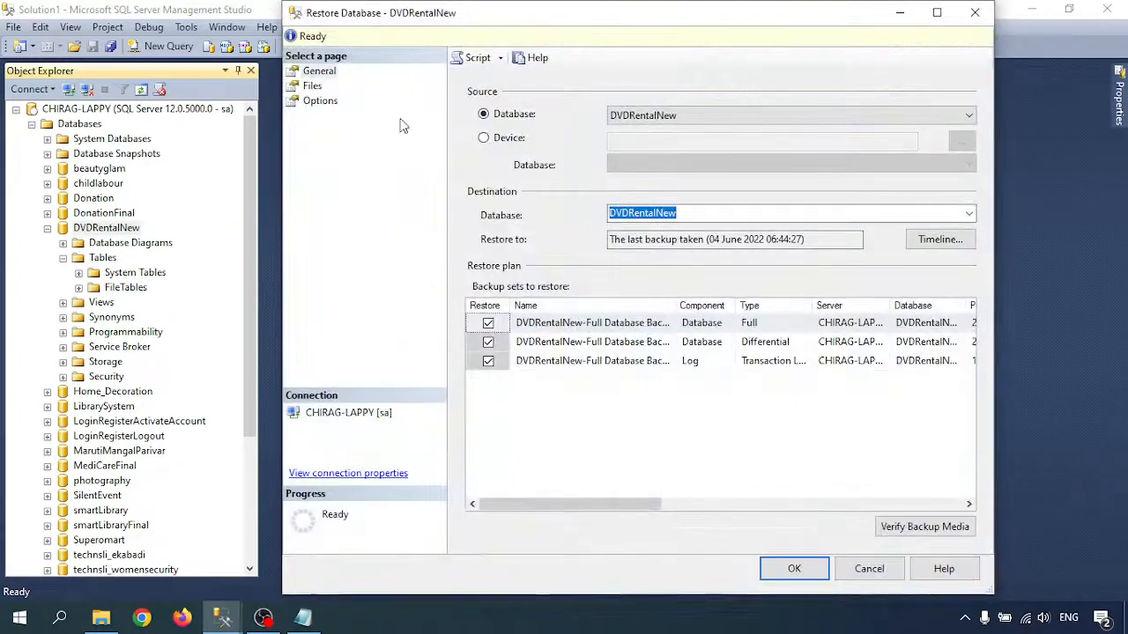
{"action": "left_click", "coordinate": [484, 138]}
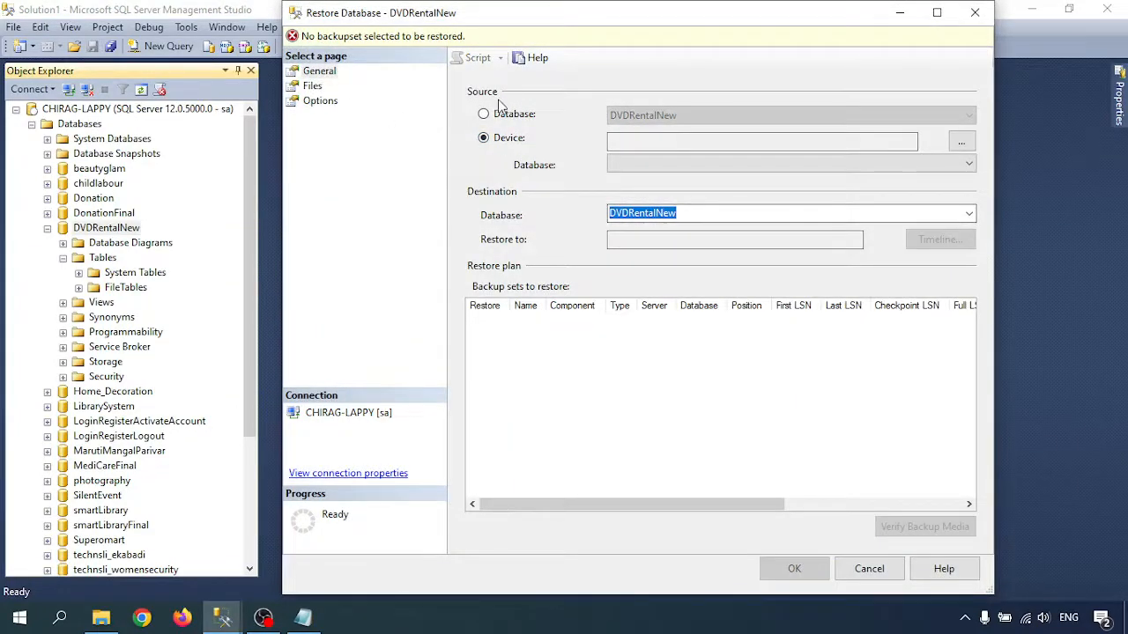
{"action": "left_click", "coordinate": [962, 142]}
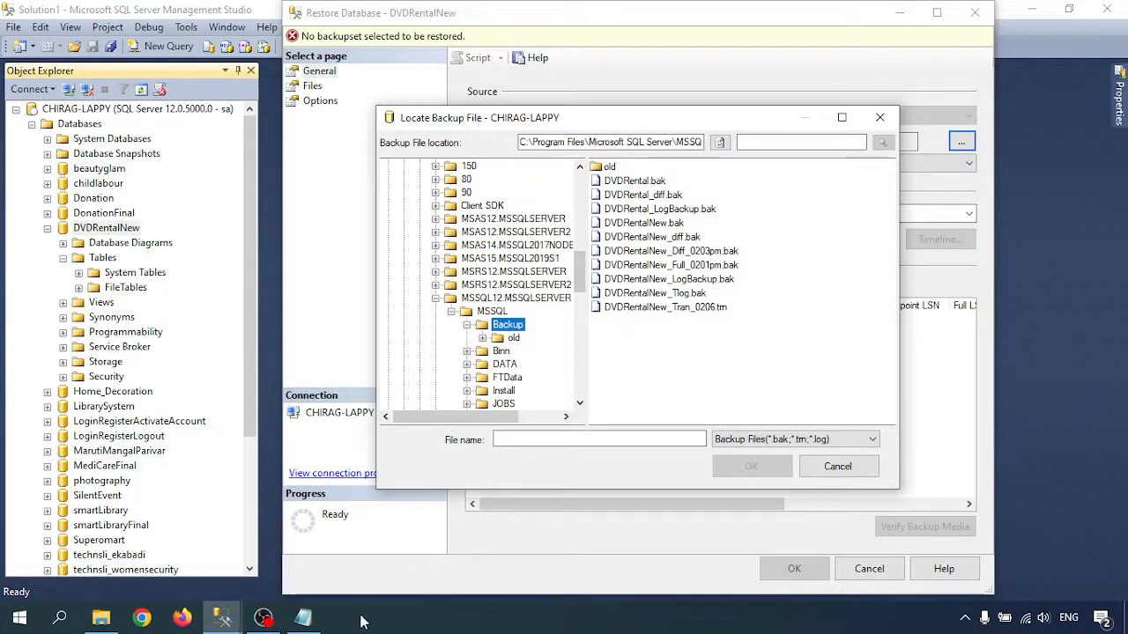
- Switch to the Notepad notes and review the full and differential backup lines of the scenario
{"action": "left_click", "coordinate": [302, 617]}
{"action": "left_click_drag", "start_coordinate": [351, 287], "coordinate": [365, 314]}
{"action": "left_click", "coordinate": [390, 313]}
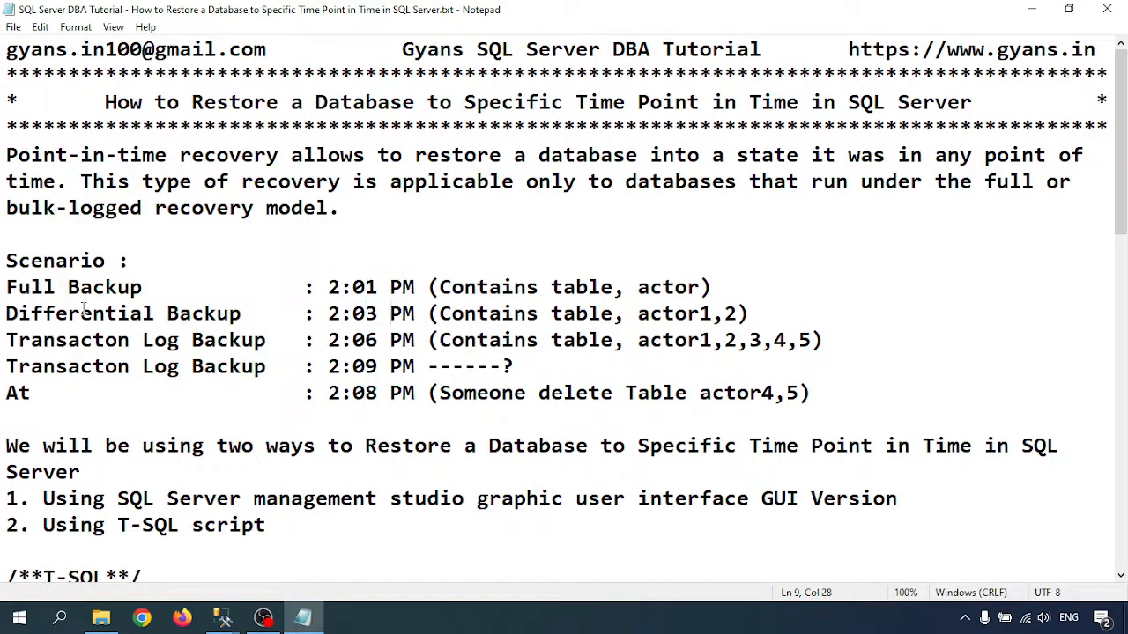
{"action": "left_click_drag", "start_coordinate": [6, 287], "coordinate": [763, 308]}
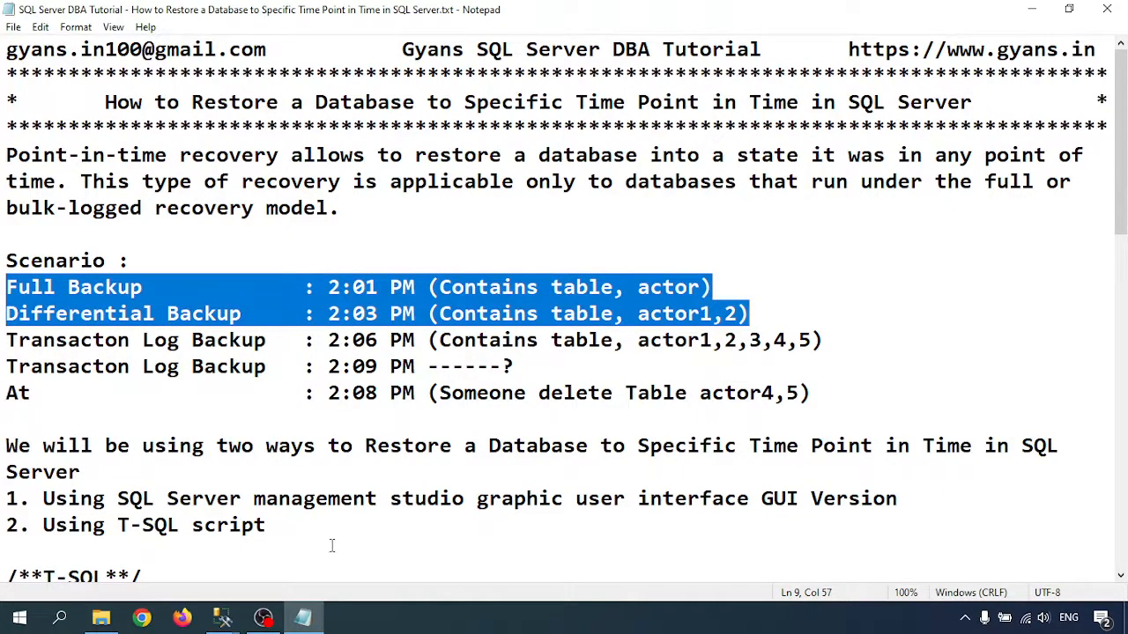
- Return to SQL Server Management Studio and add DVDRentalNew_Full_0201pm.bak and DVDRentalNew_Diff_0203pm.bak as the restore's backup media
{"action": "mouse_move", "coordinate": [223, 617]}
{"action": "left_click", "coordinate": [529, 551]}
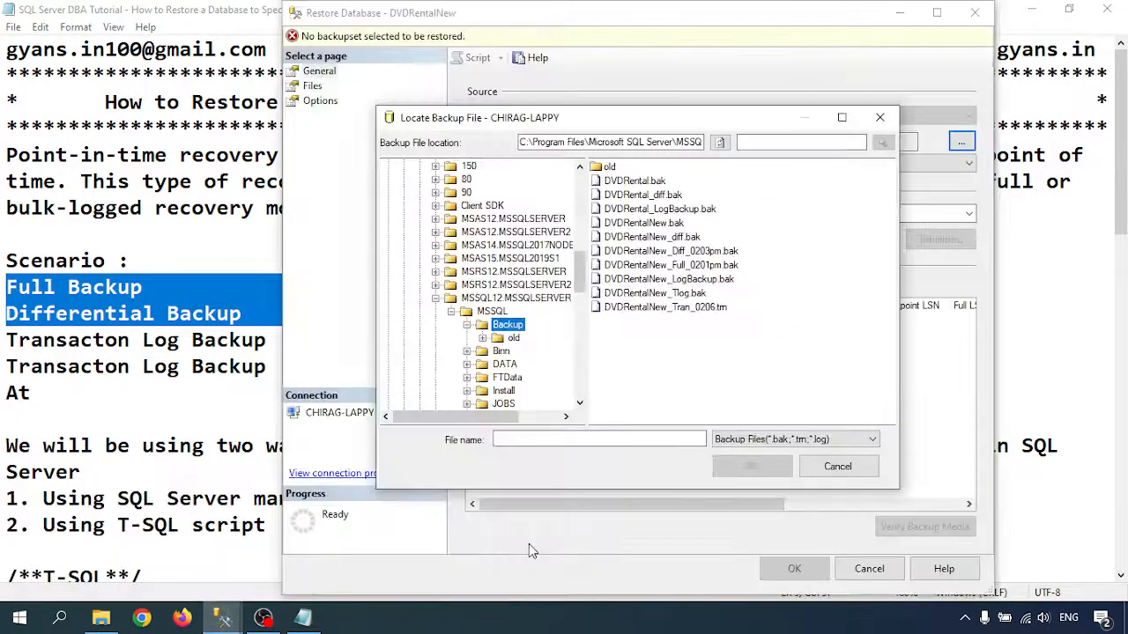
{"action": "left_click", "coordinate": [694, 265]}
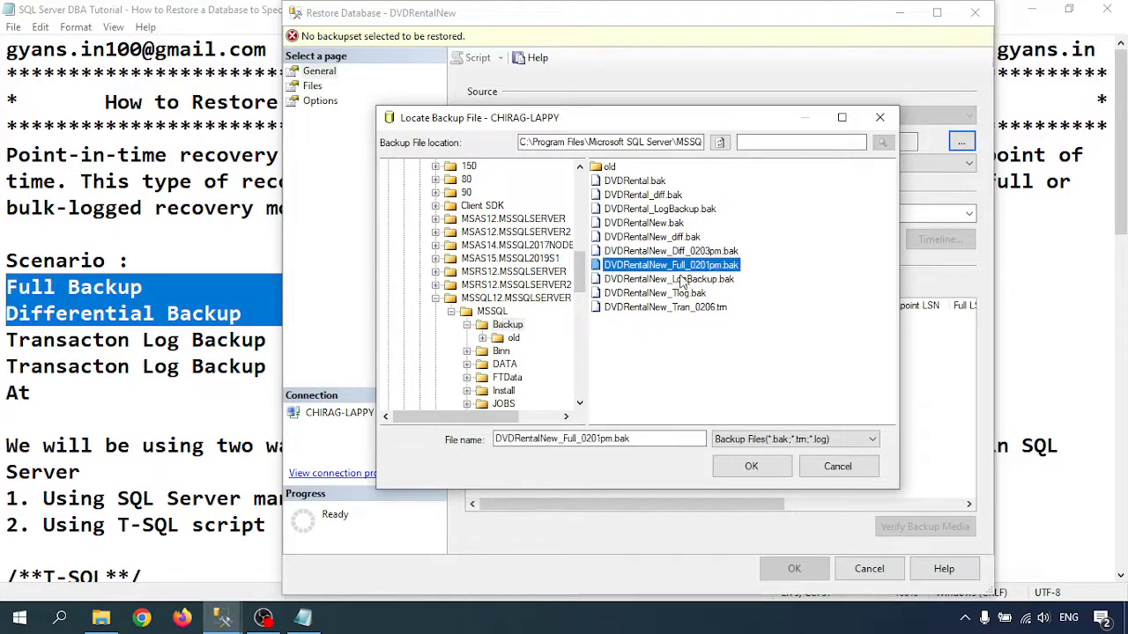
{"action": "left_click", "coordinate": [687, 252], "text": "ctrl"}
{"action": "left_click", "coordinate": [750, 467]}
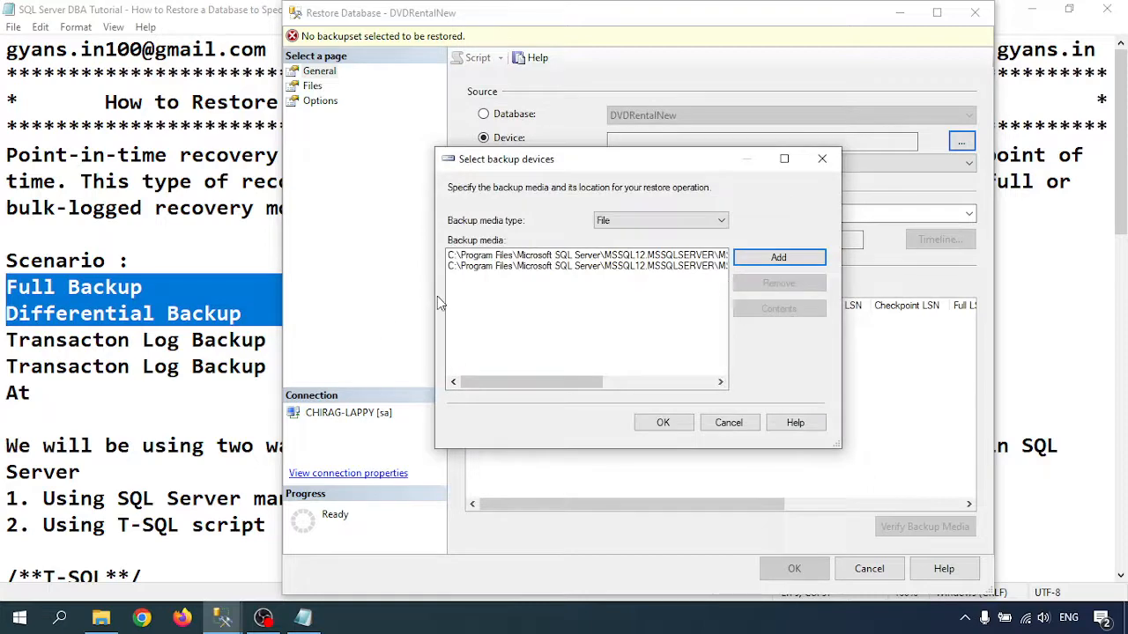
{"action": "left_click_drag", "start_coordinate": [434, 299], "coordinate": [263, 299]}
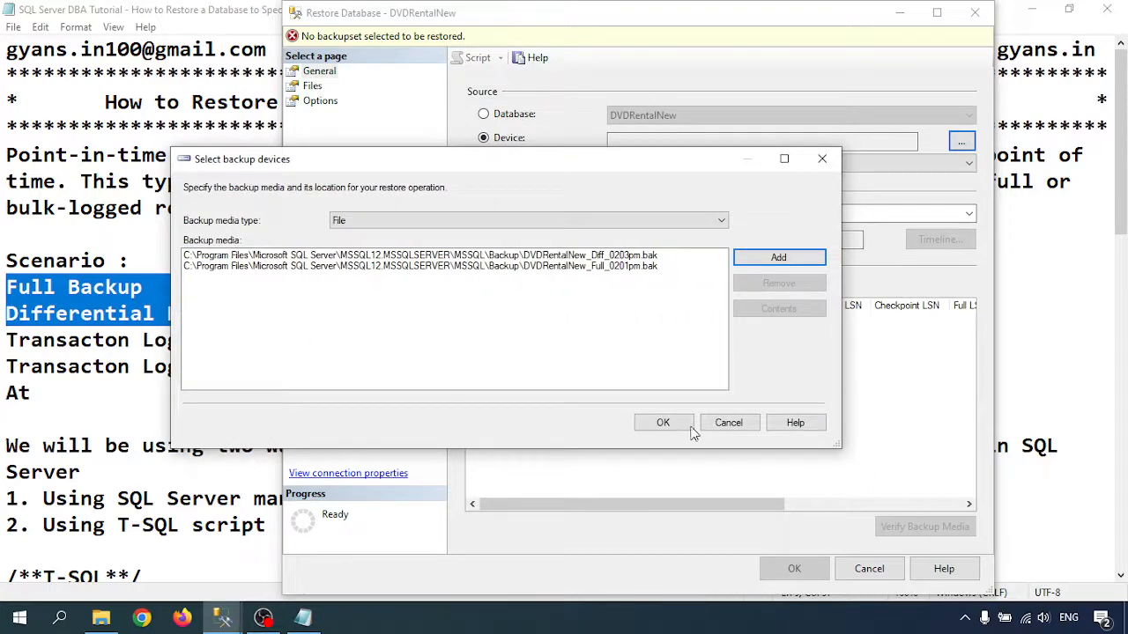
{"action": "left_click", "coordinate": [662, 423]}
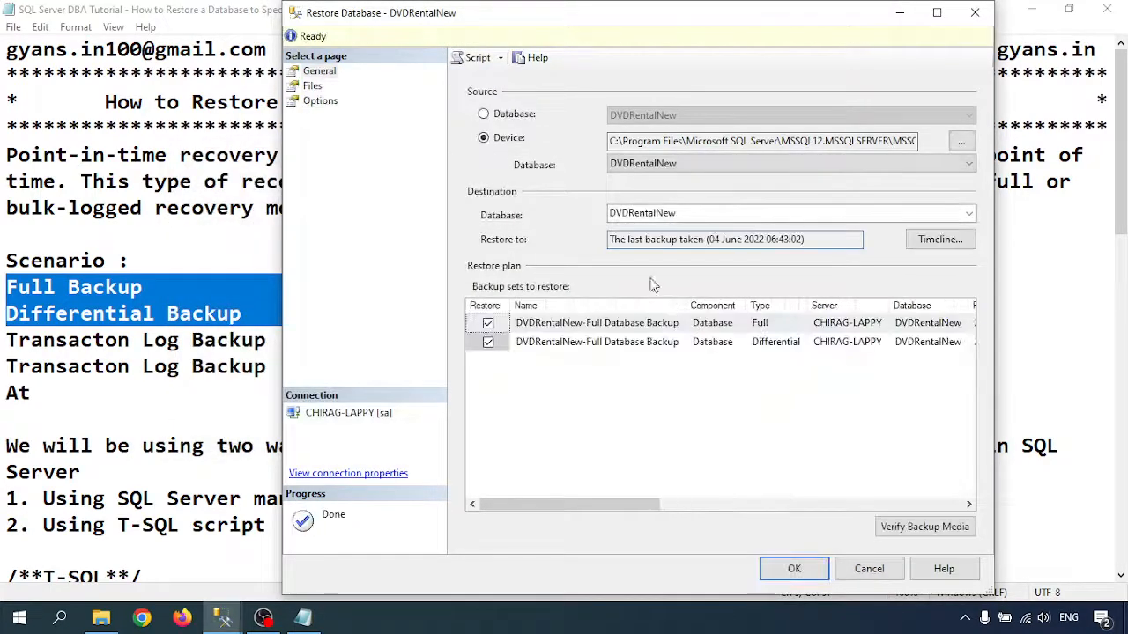
- Set the restore to overwrite the existing database, use RESTORE WITH NORECOVERY and close existing connections to the destination database
{"action": "left_click", "coordinate": [313, 86]}
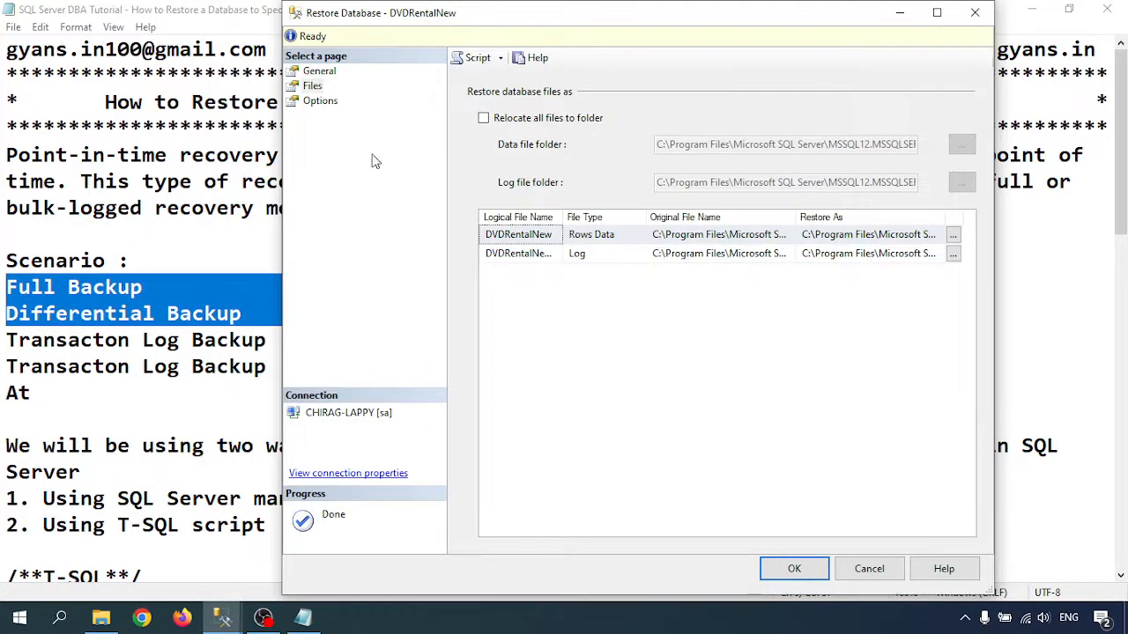
{"action": "left_click", "coordinate": [322, 102]}
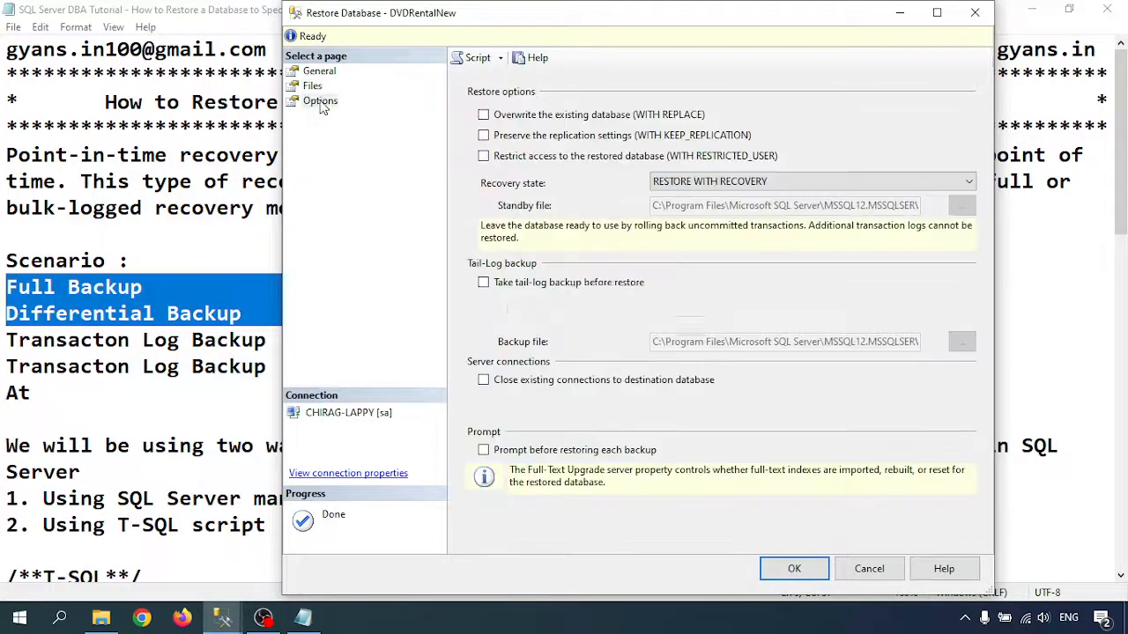
{"action": "left_click", "coordinate": [483, 115]}
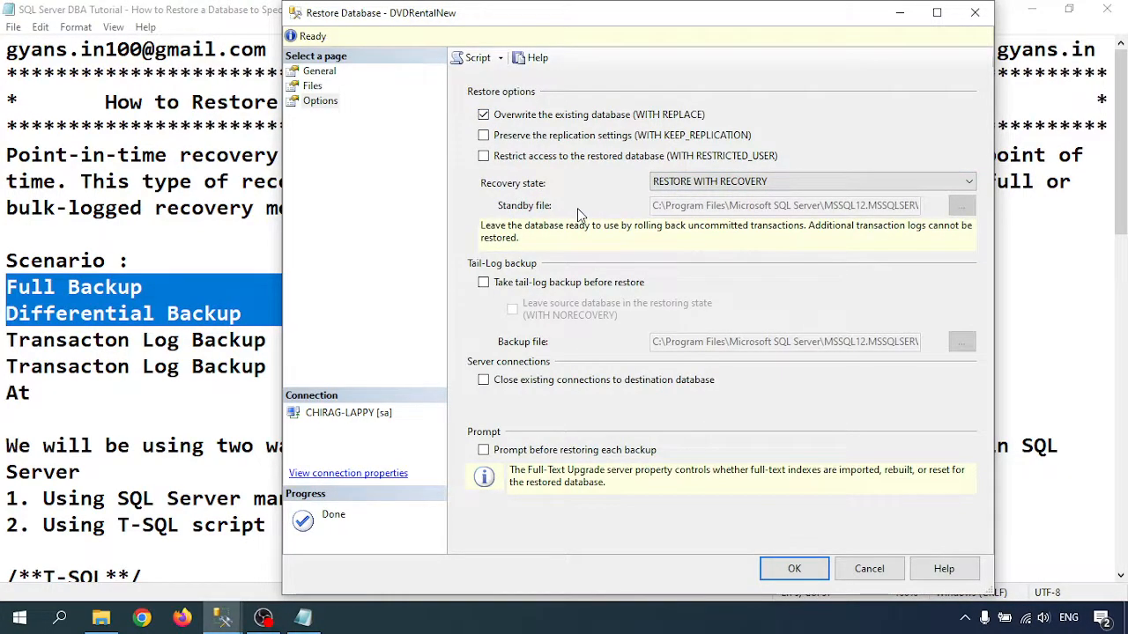
{"action": "left_click", "coordinate": [709, 182]}
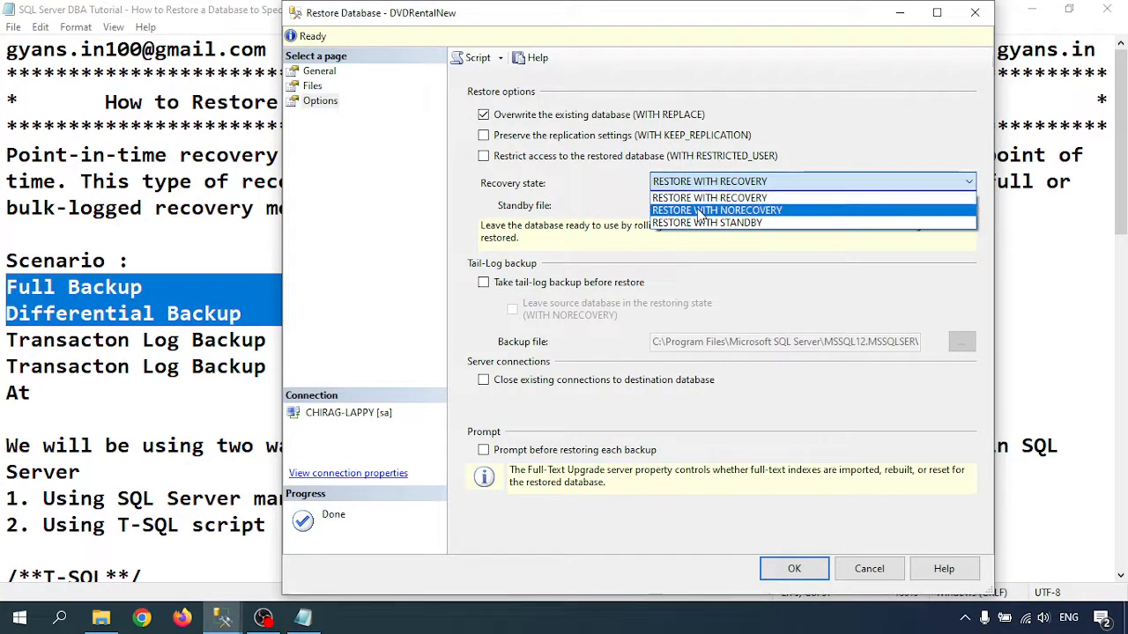
{"action": "left_click", "coordinate": [698, 210]}
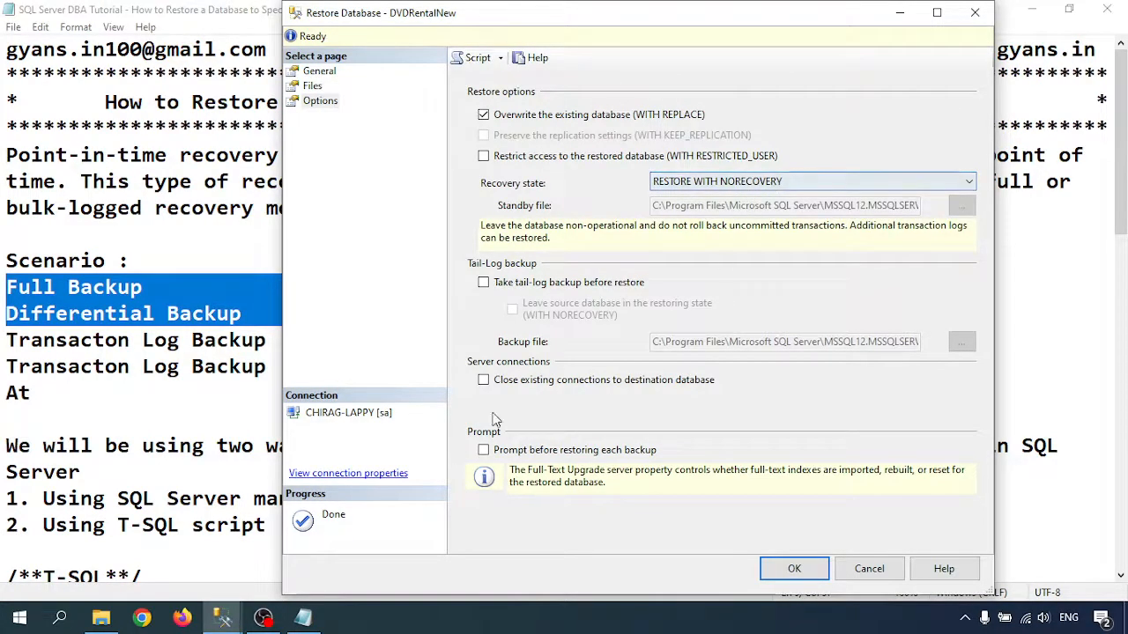
{"action": "left_click", "coordinate": [482, 380]}
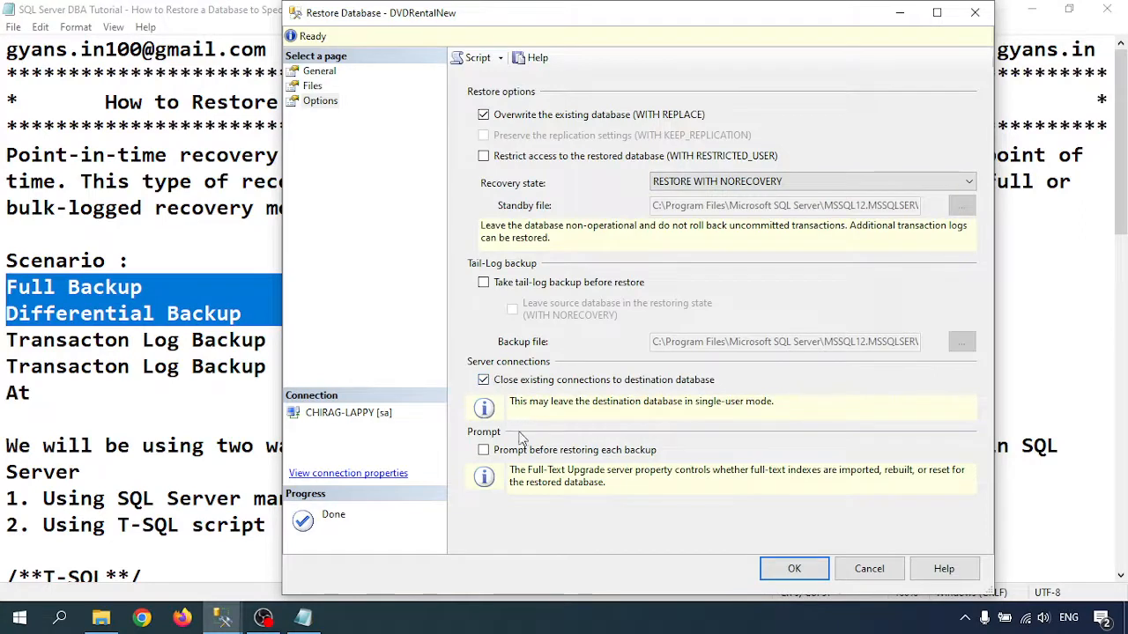
- Check the restore plan and run the full and differential restore of DVDRentalNew
{"action": "left_click", "coordinate": [324, 72]}
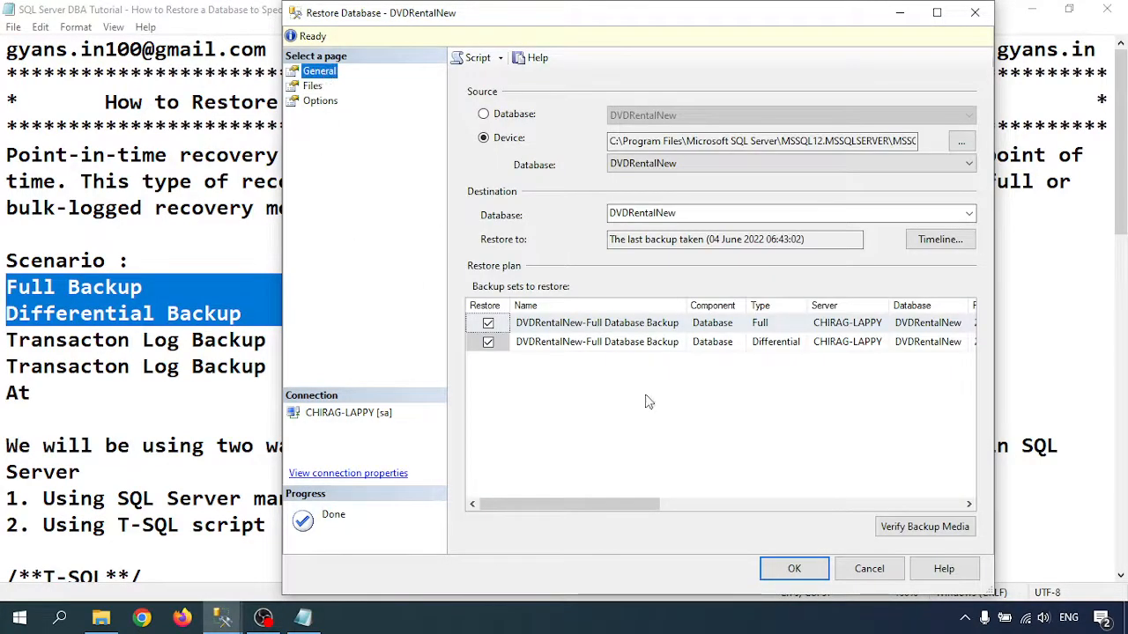
{"action": "left_click", "coordinate": [796, 569]}
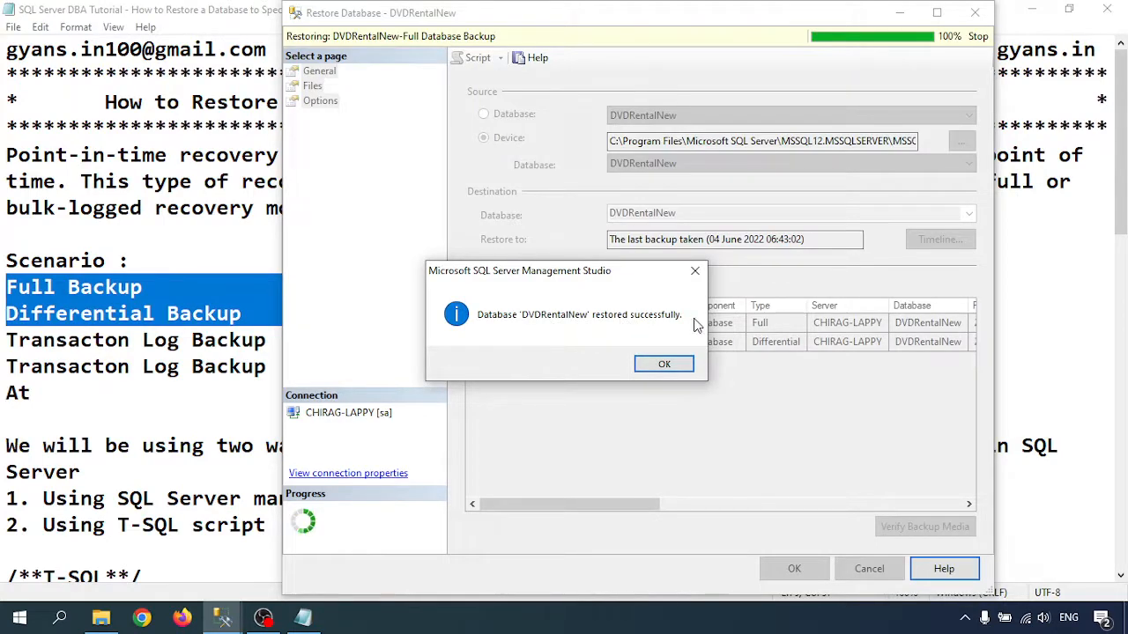
{"action": "left_click", "coordinate": [664, 364]}
{"action": "left_click", "coordinate": [222, 617]}
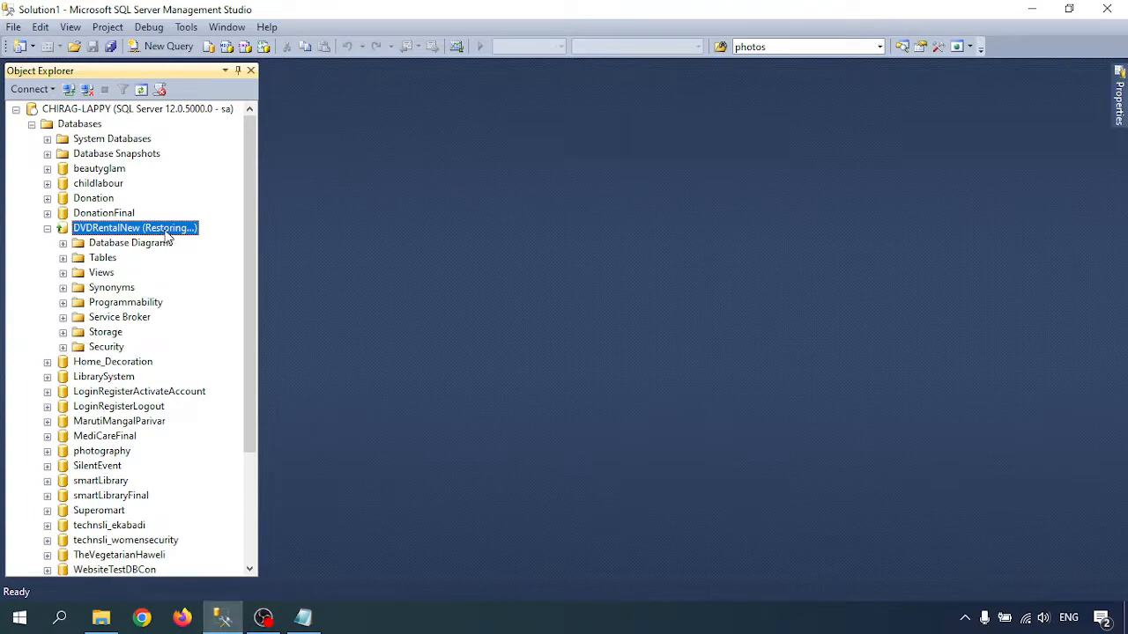
- Start a transaction log restore for DVDRentalNew with a device as the restore source
{"action": "right_click", "coordinate": [104, 231]}
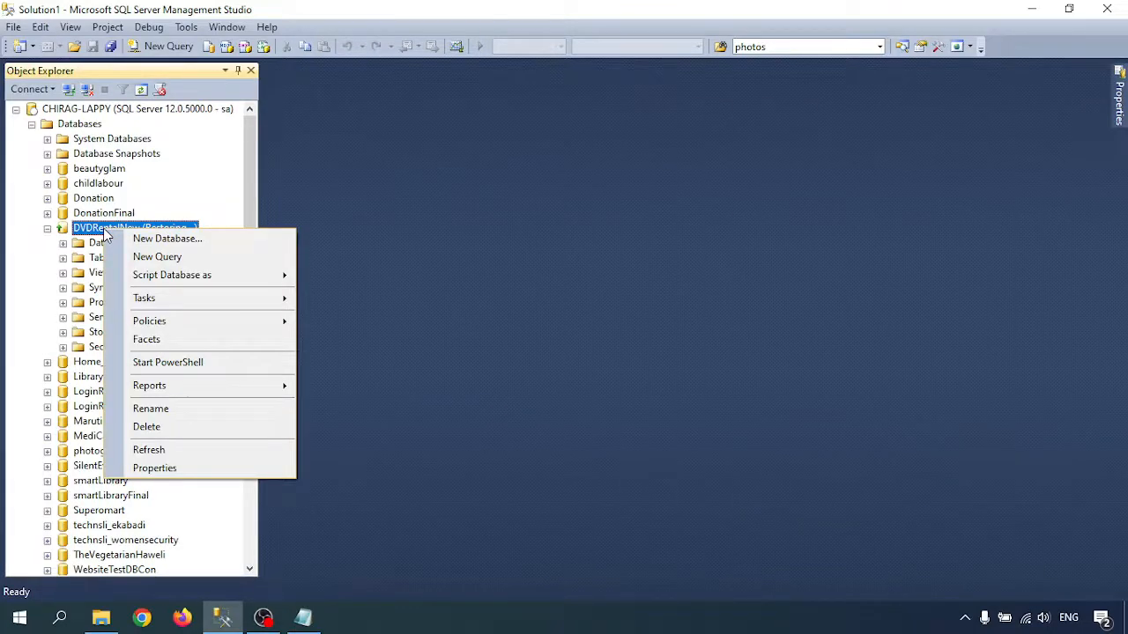
{"action": "mouse_move", "coordinate": [154, 303]}
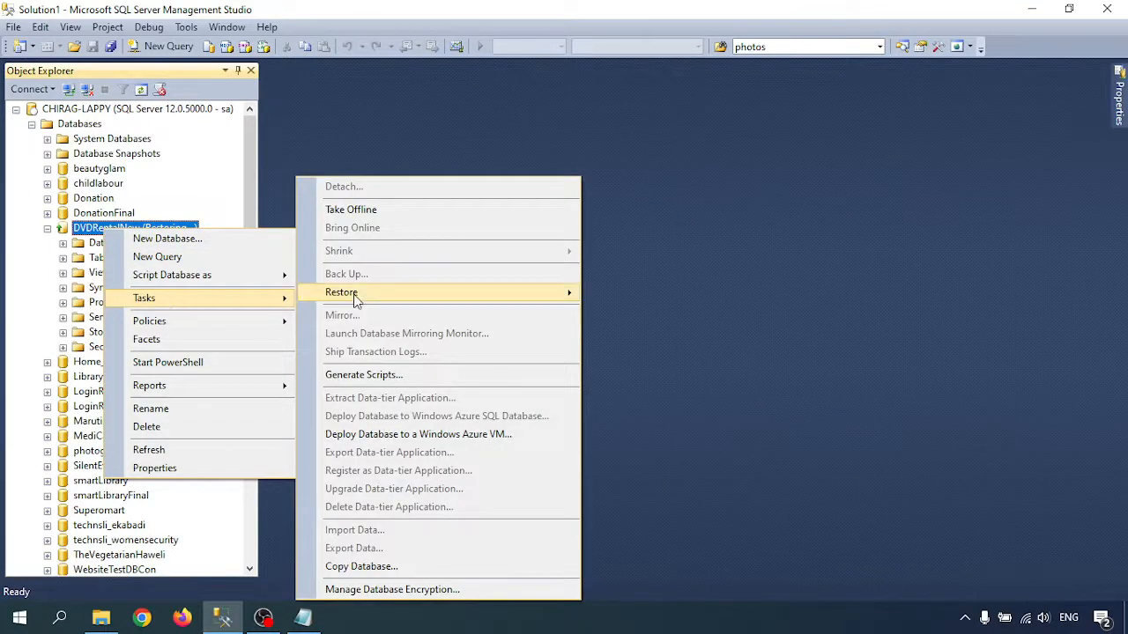
{"action": "mouse_move", "coordinate": [508, 297]}
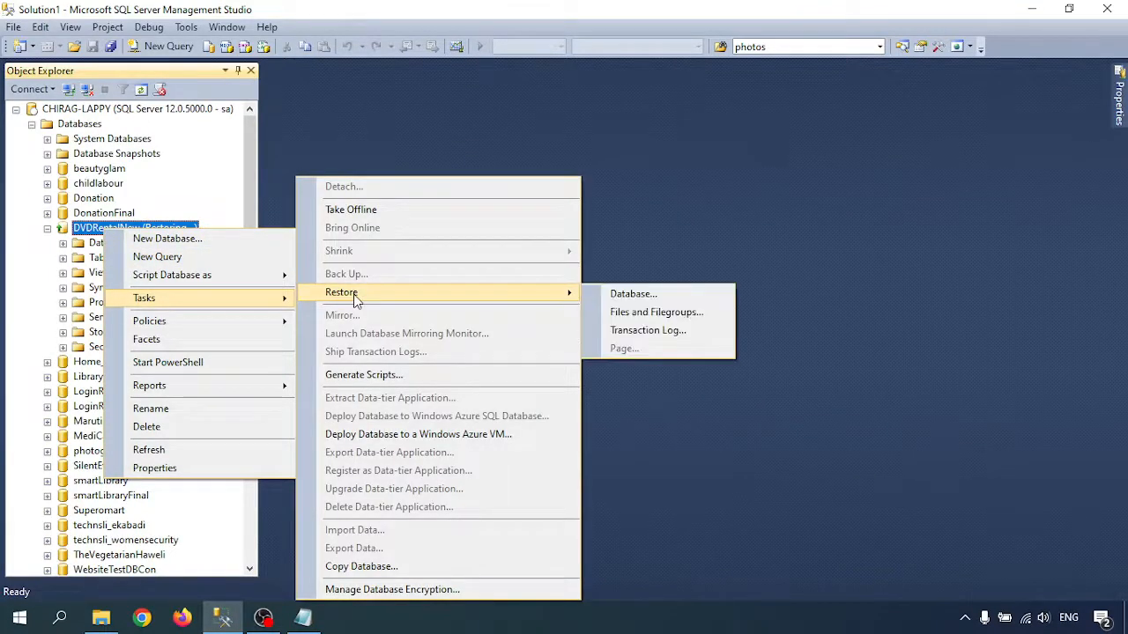
{"action": "left_click", "coordinate": [642, 331]}
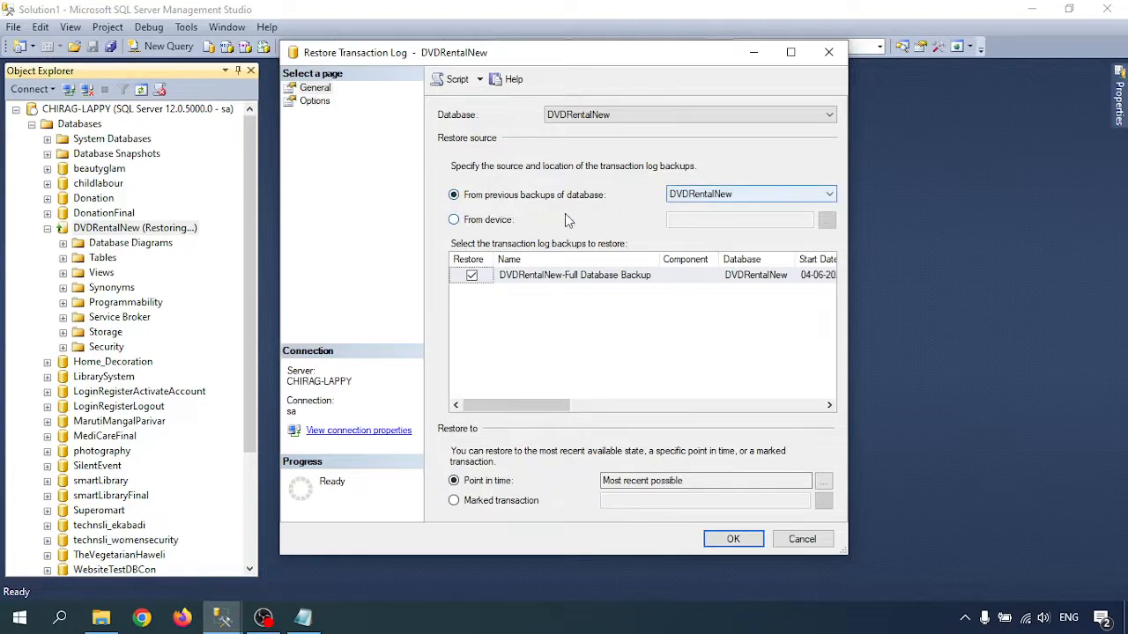
{"action": "left_click", "coordinate": [483, 222]}
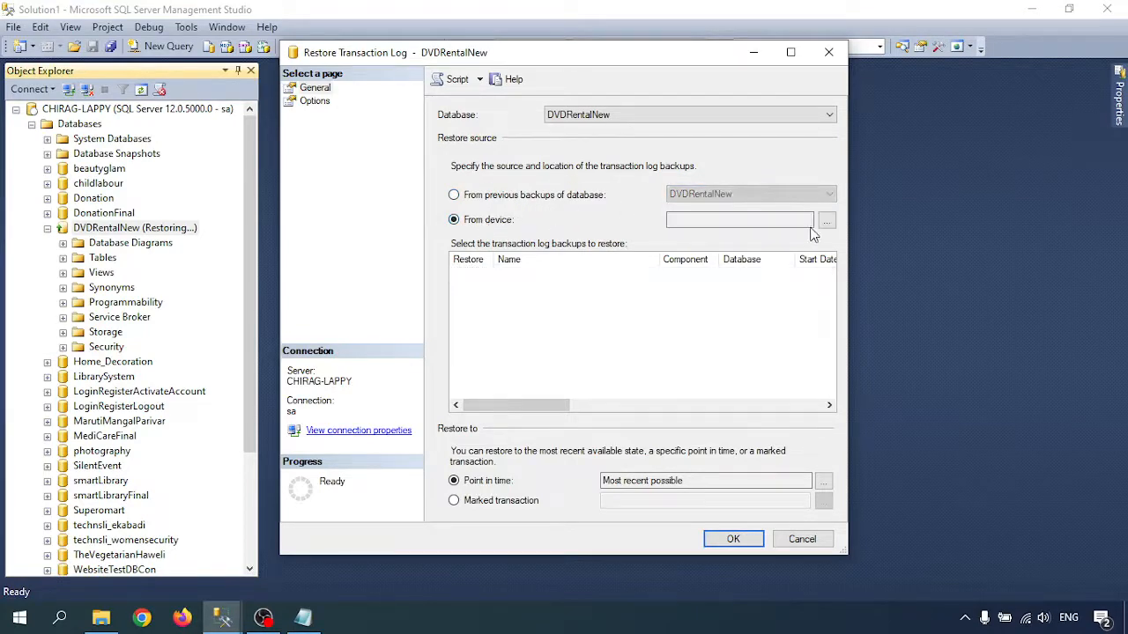
- Add the backup file DVDRentalNew_Tran_0206.trn as the source of the transaction log restore
{"action": "left_click", "coordinate": [826, 220]}
{"action": "left_click", "coordinate": [728, 256]}
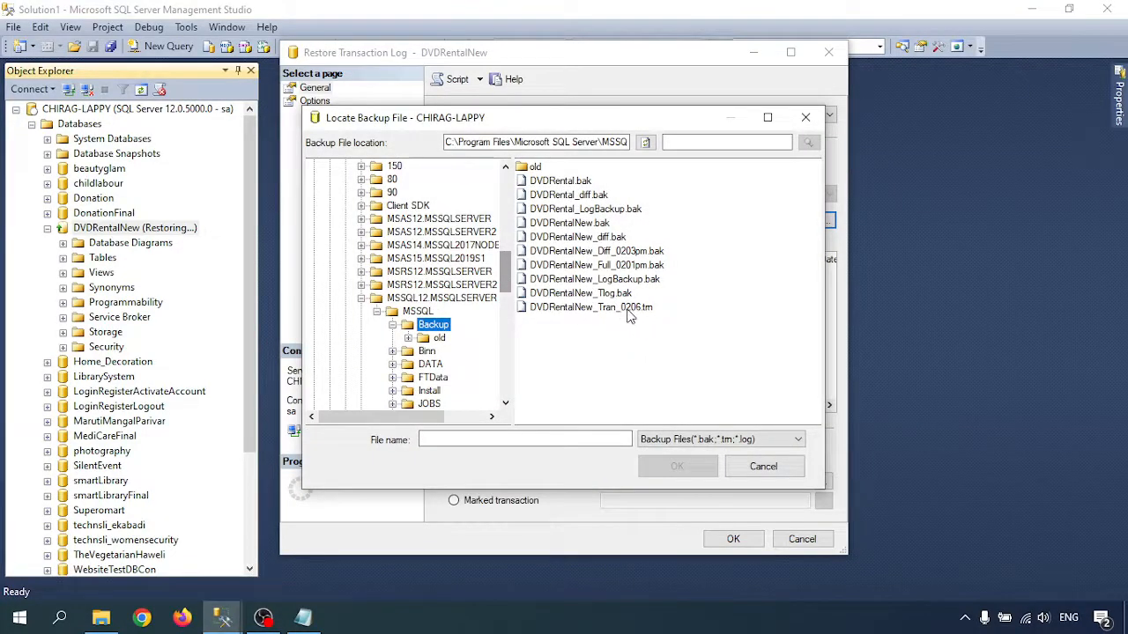
{"action": "left_click", "coordinate": [630, 309]}
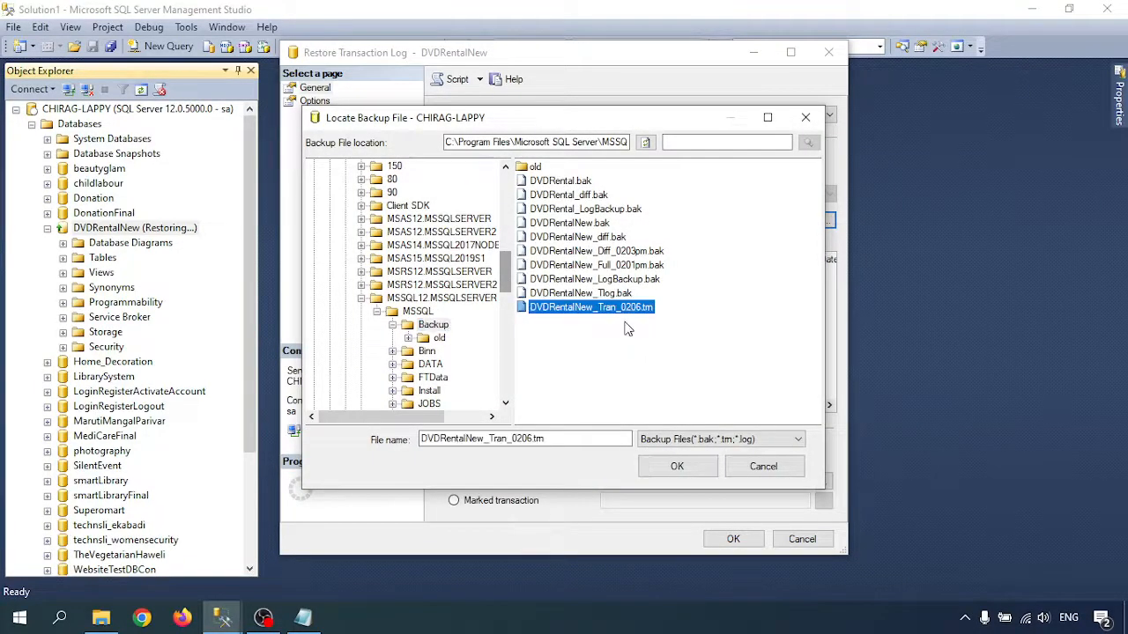
{"action": "left_click", "coordinate": [677, 466]}
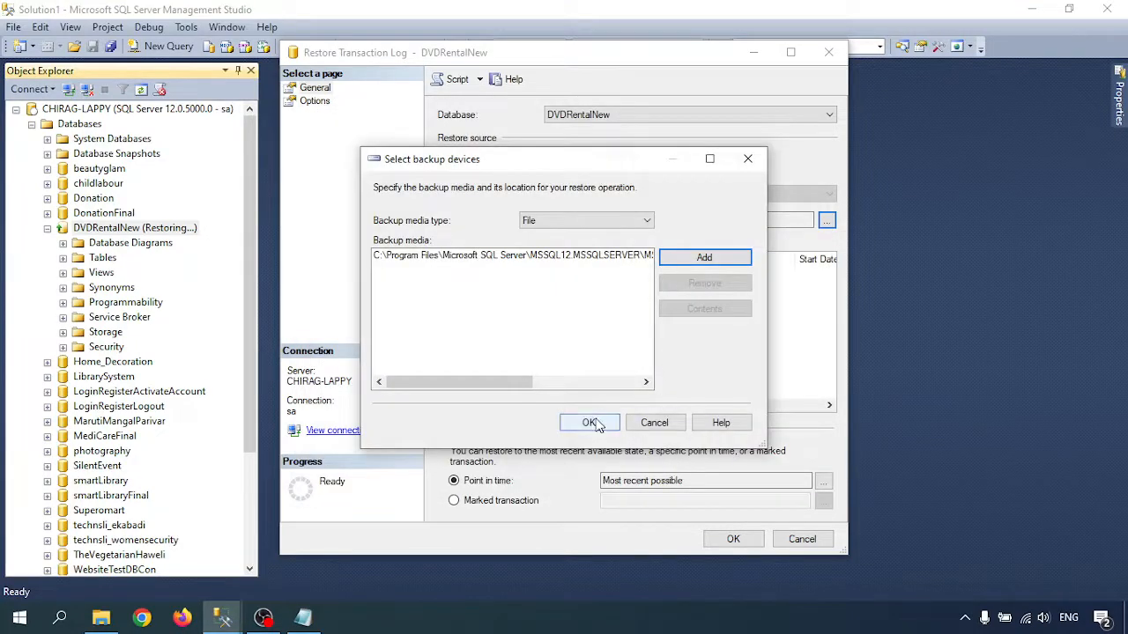
{"action": "left_click", "coordinate": [593, 422]}
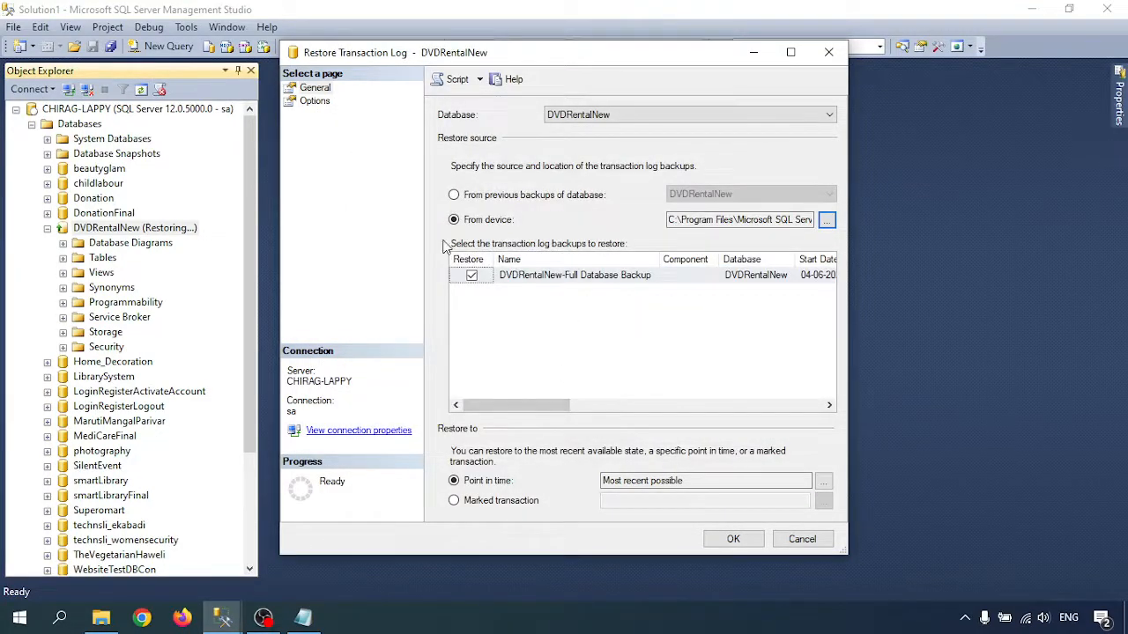
- Review the recovery state options and run the transaction log restore to the most recent possible point in time
{"action": "left_click", "coordinate": [316, 103]}
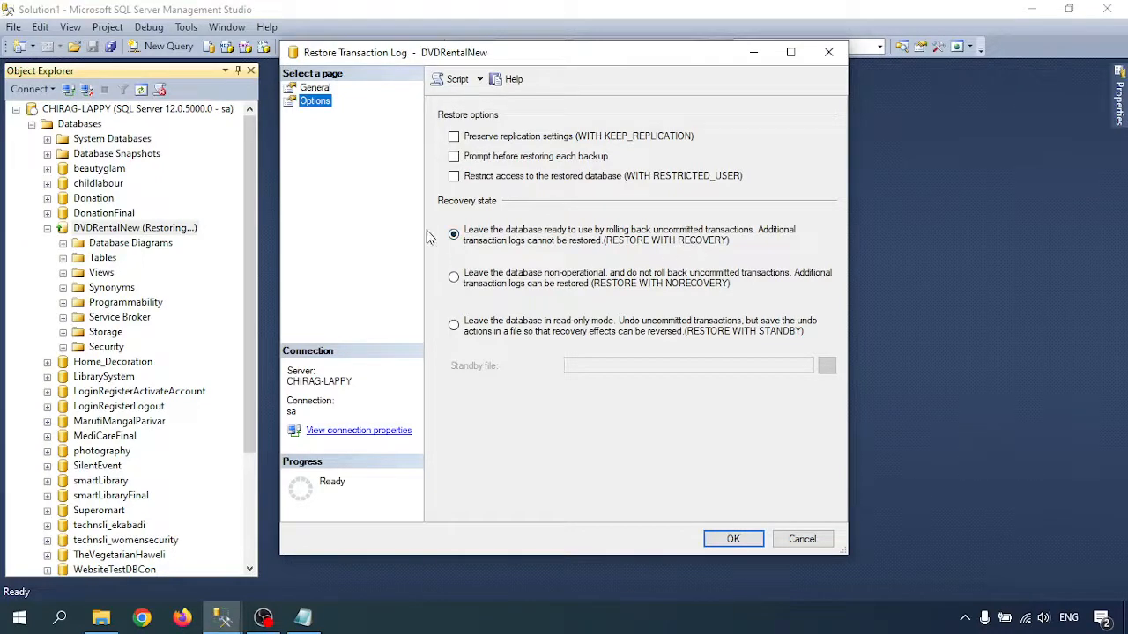
{"action": "left_click", "coordinate": [315, 89]}
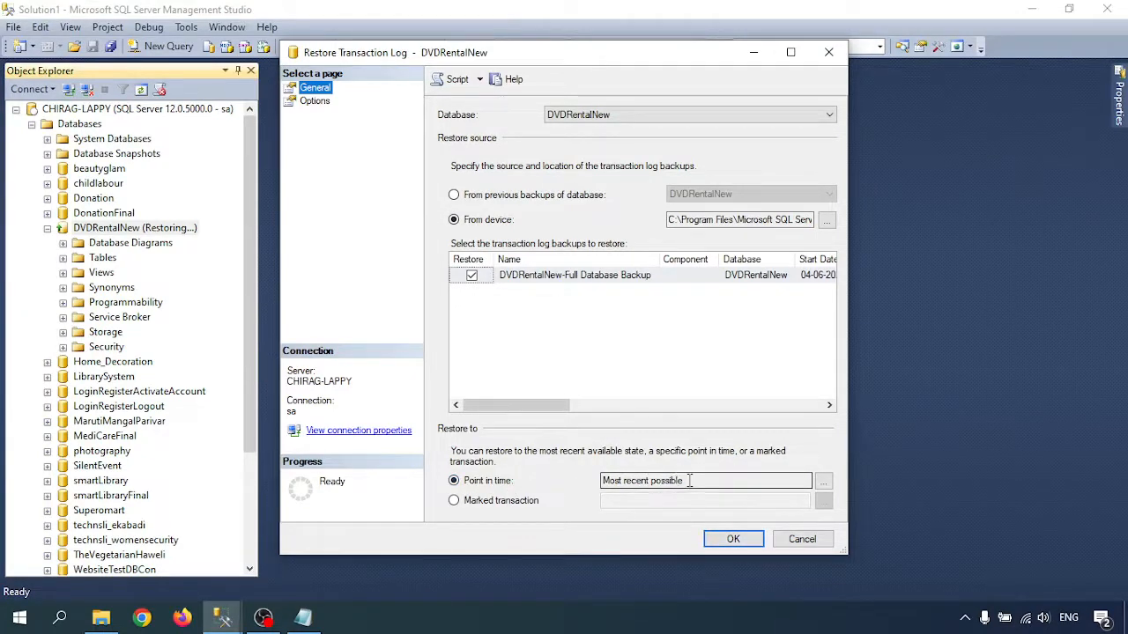
{"action": "left_click", "coordinate": [730, 539]}
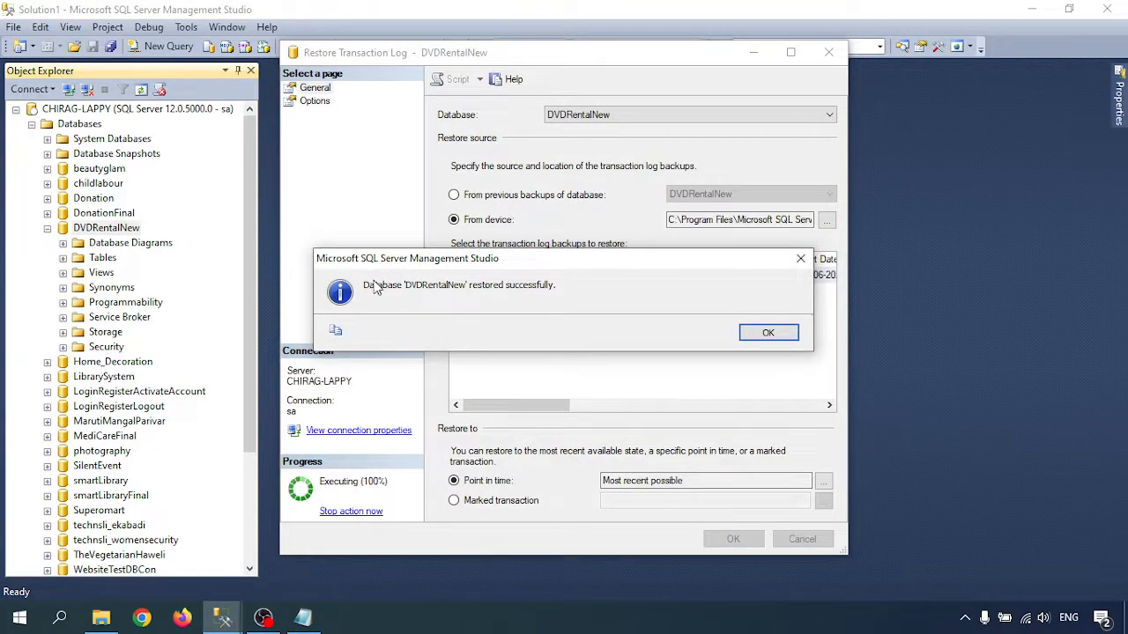
{"action": "left_click", "coordinate": [762, 332]}
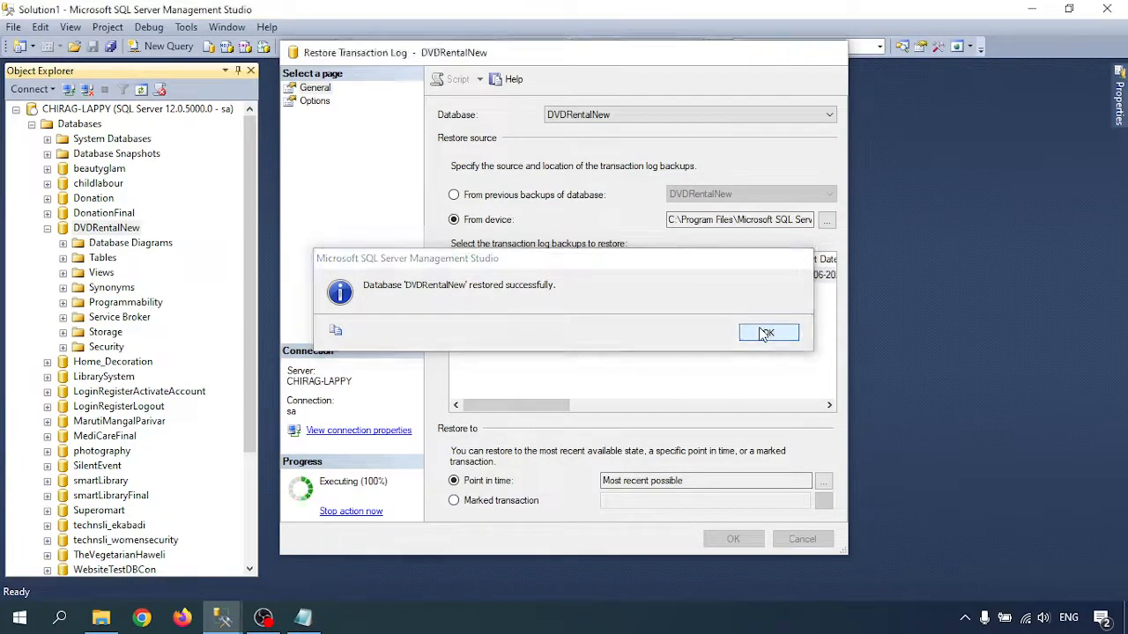
- Refresh the DVDRentalNew database and expand its tables to check the restored ones
{"action": "right_click", "coordinate": [80, 225]}
{"action": "left_click", "coordinate": [134, 445]}
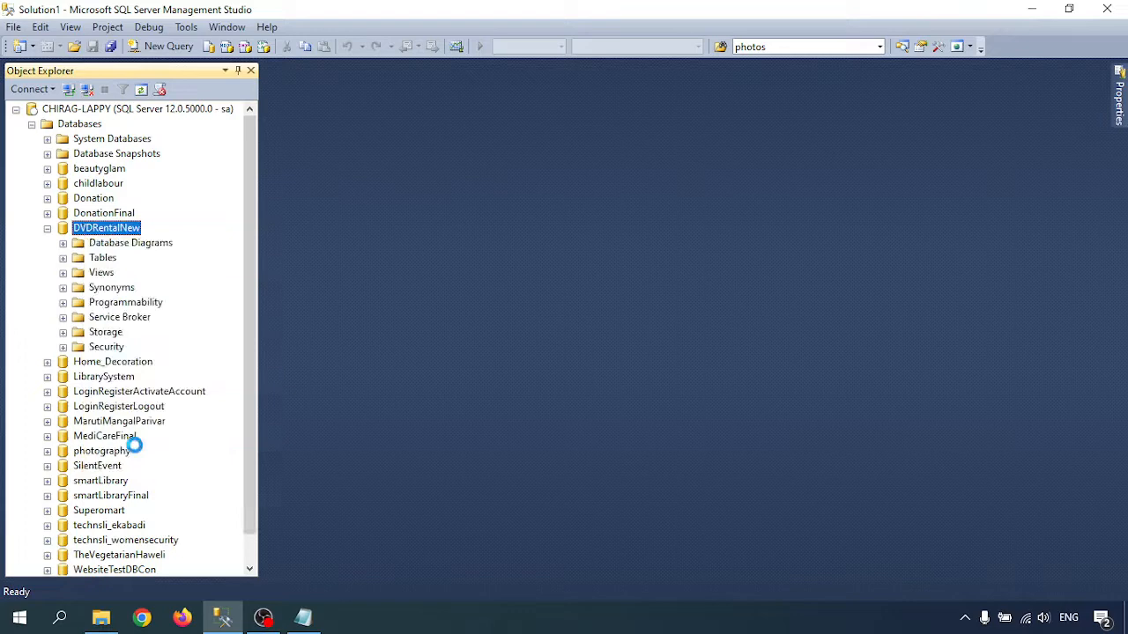
{"action": "left_click", "coordinate": [63, 258]}
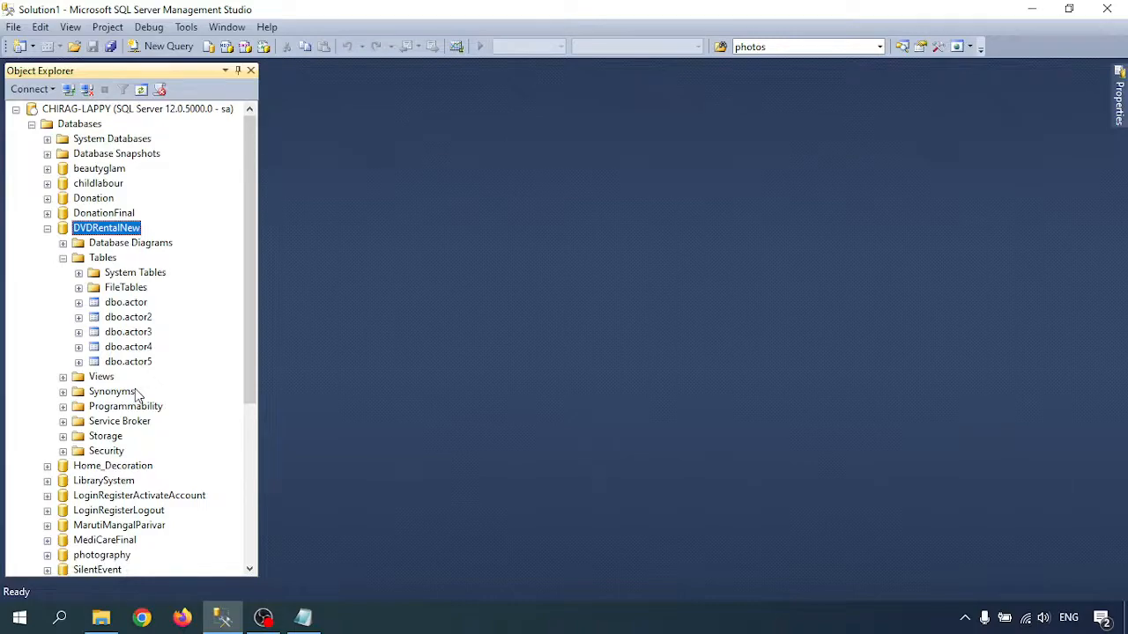
- Switch to the Notepad notes and highlight the scenario's full, differential and 2:06 PM transaction log backup lines
{"action": "left_click", "coordinate": [303, 617]}
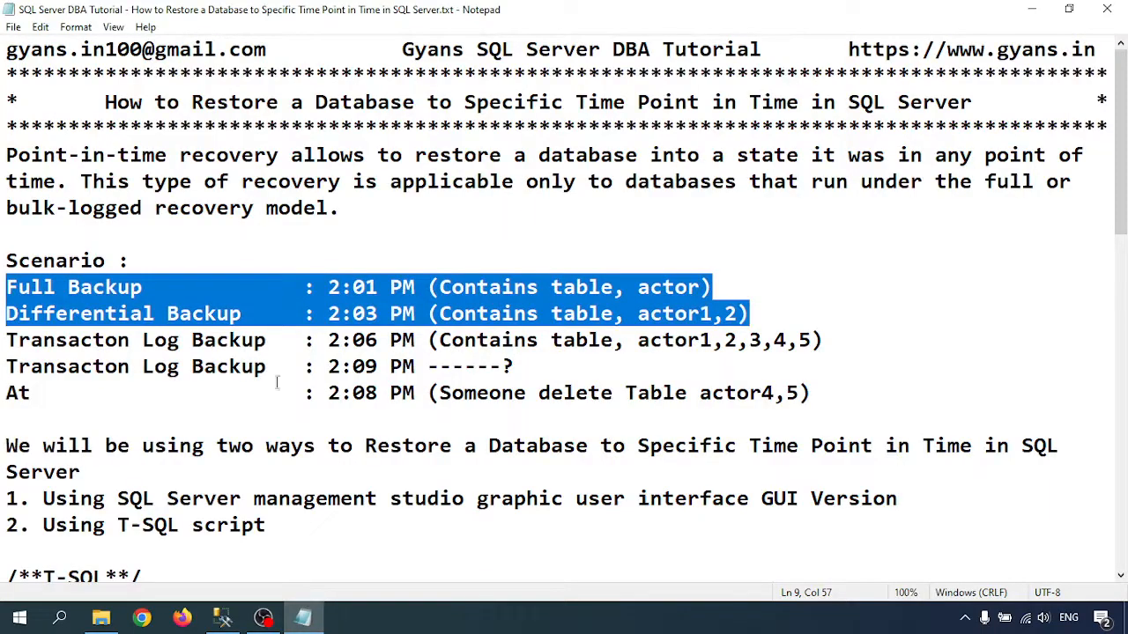
{"action": "left_click", "coordinate": [228, 340]}
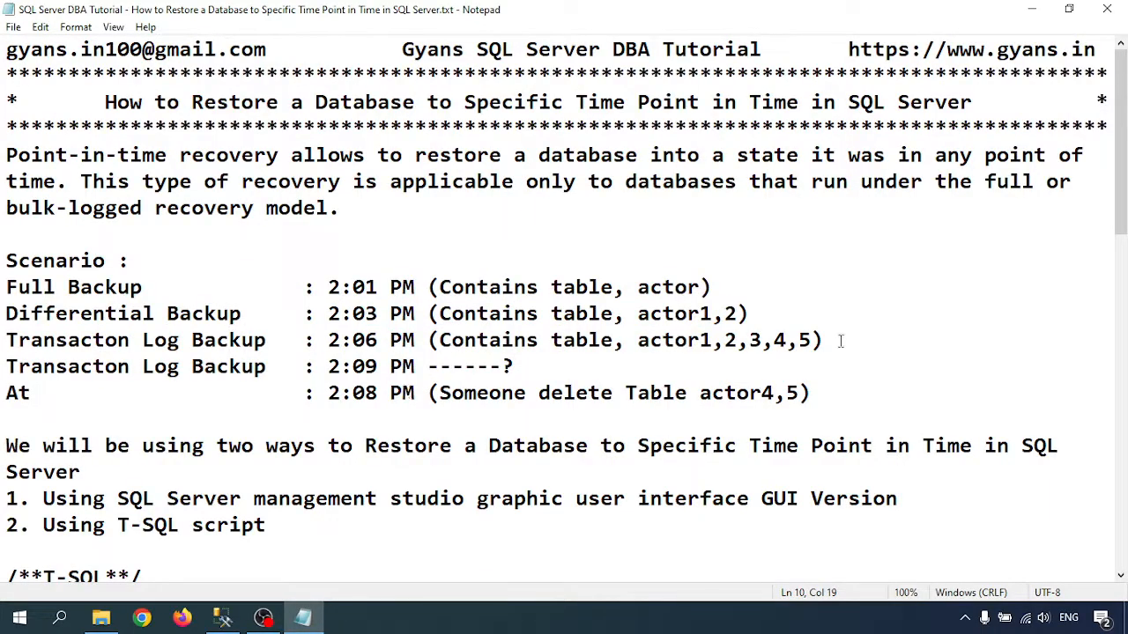
{"action": "left_click_drag", "start_coordinate": [841, 341], "coordinate": [2, 298]}
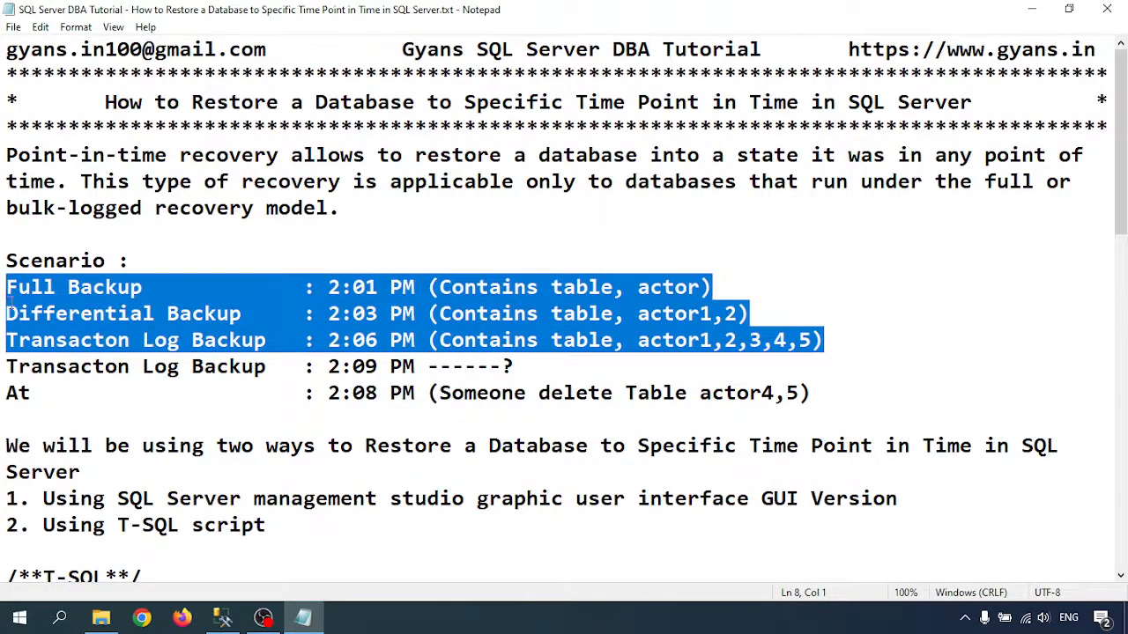
- Copy the T-SQL restore script from the notes, from the /**T-SQL**/ comment through the final GO
{"action": "scroll", "coordinate": [313, 446], "scroll_direction": "down", "scroll_amount": 2}
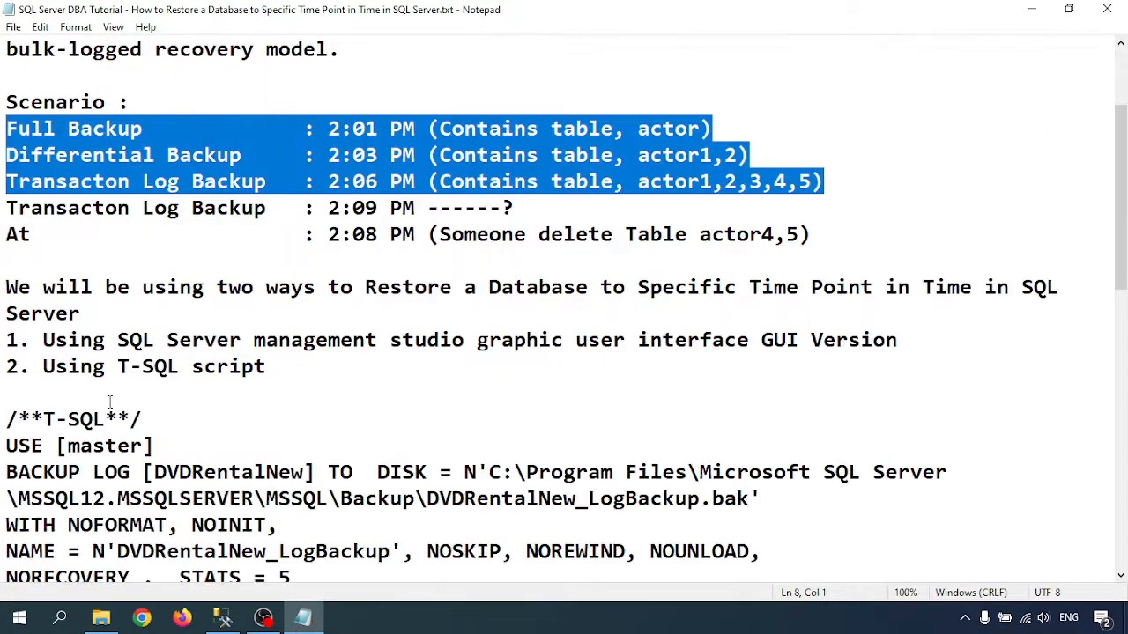
{"action": "left_click", "coordinate": [13, 419]}
{"action": "scroll", "coordinate": [278, 437], "scroll_direction": "down", "scroll_amount": 6}
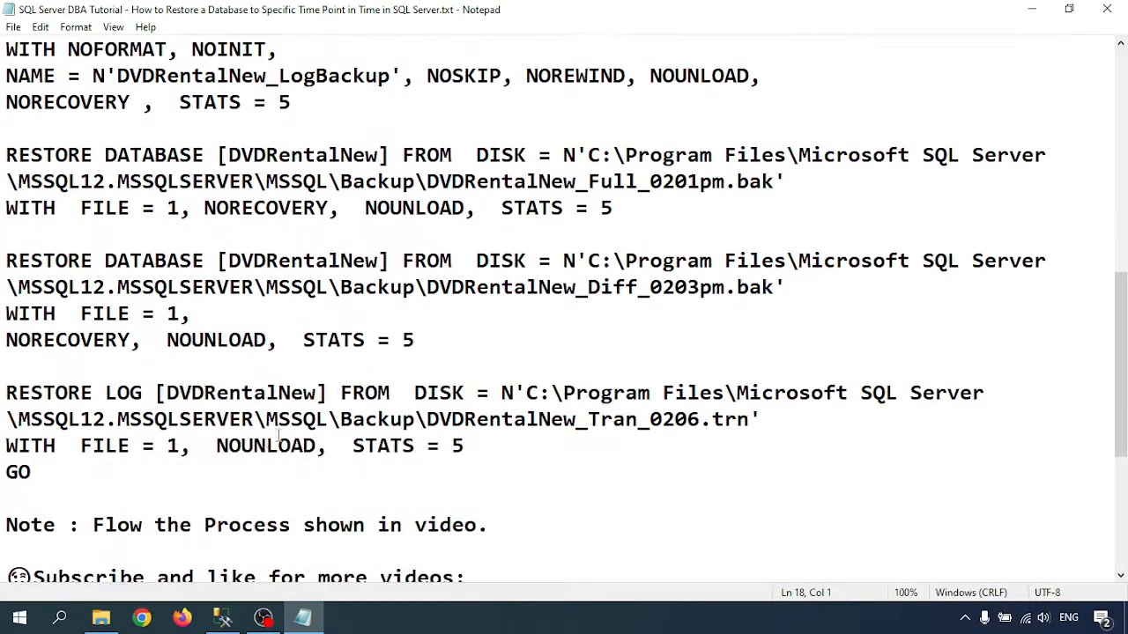
{"action": "left_click", "coordinate": [50, 472], "text": "shift"}
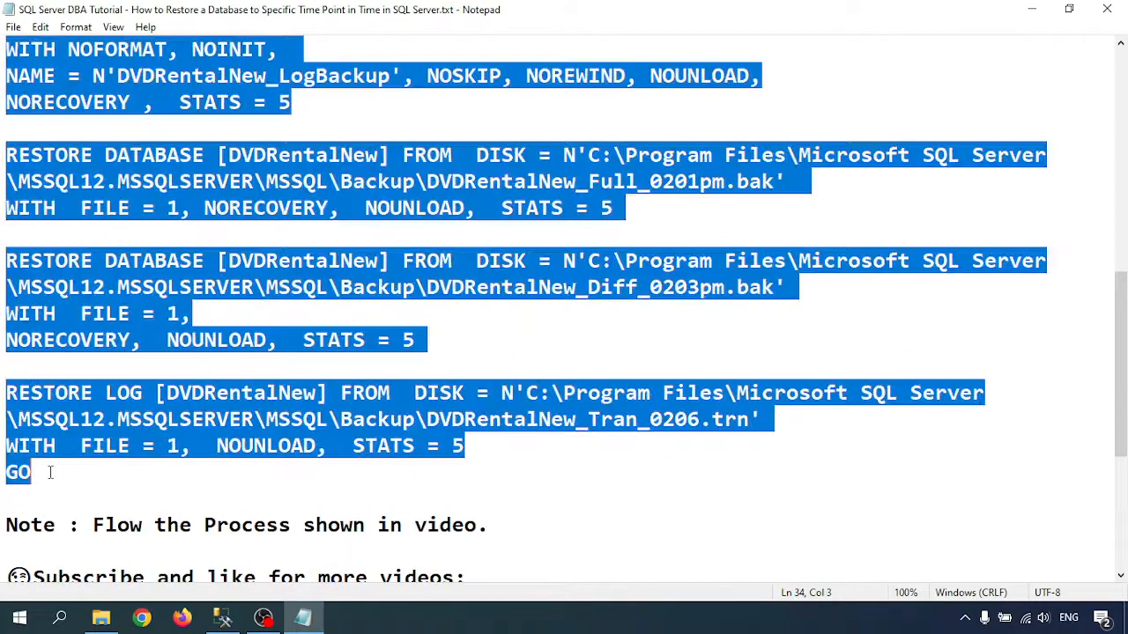
- Switch to SQL Server Management Studio and delete the tables dbo.actor4 and dbo.actor5 from DVDRentalNew
{"action": "left_click", "coordinate": [222, 616]}
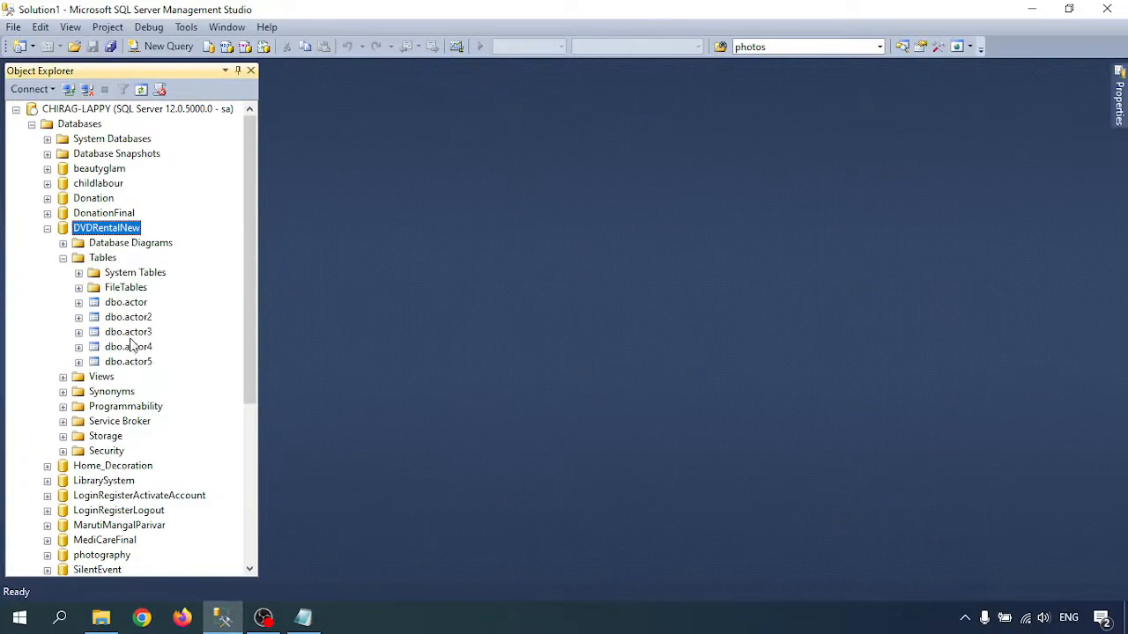
{"action": "right_click", "coordinate": [128, 347]}
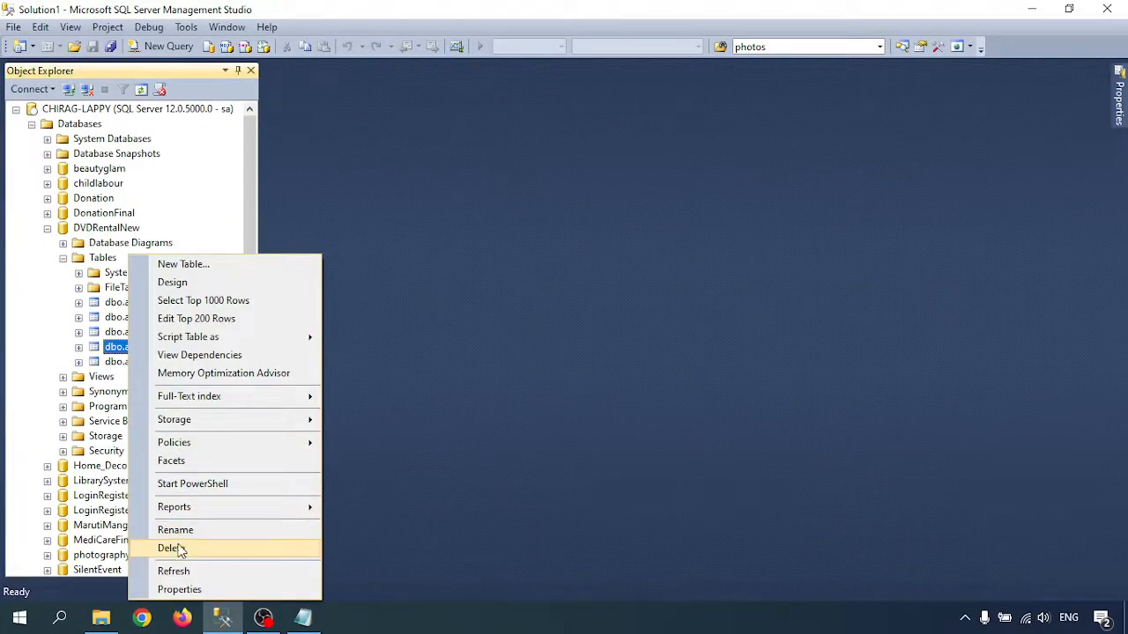
{"action": "left_click", "coordinate": [173, 548]}
{"action": "left_click", "coordinate": [737, 537]}
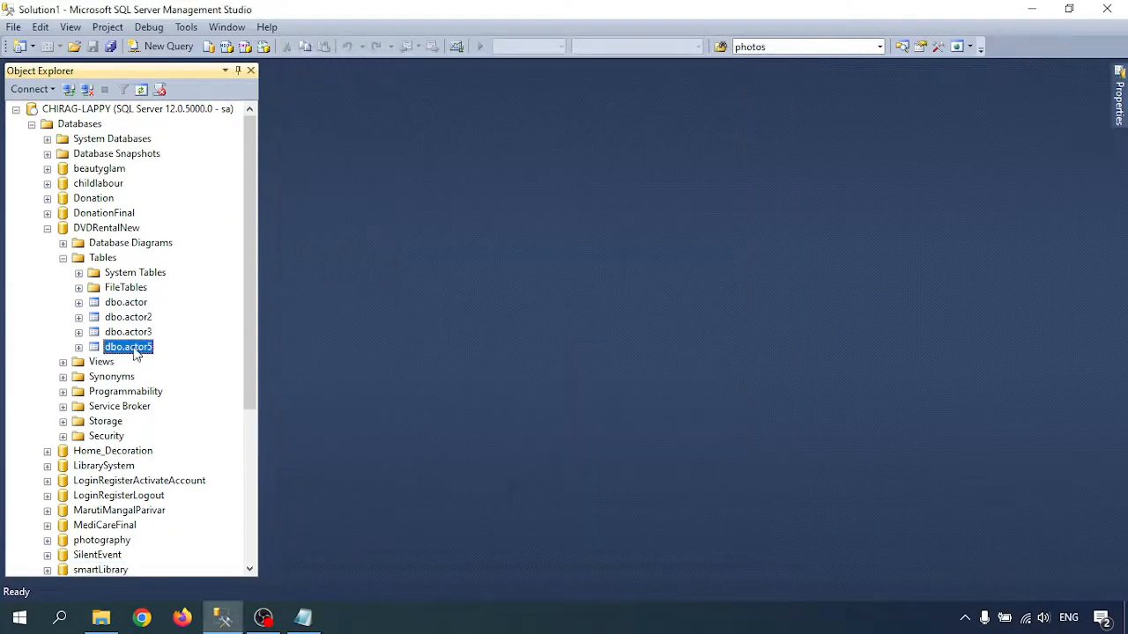
{"action": "right_click", "coordinate": [135, 351]}
{"action": "left_click", "coordinate": [199, 549]}
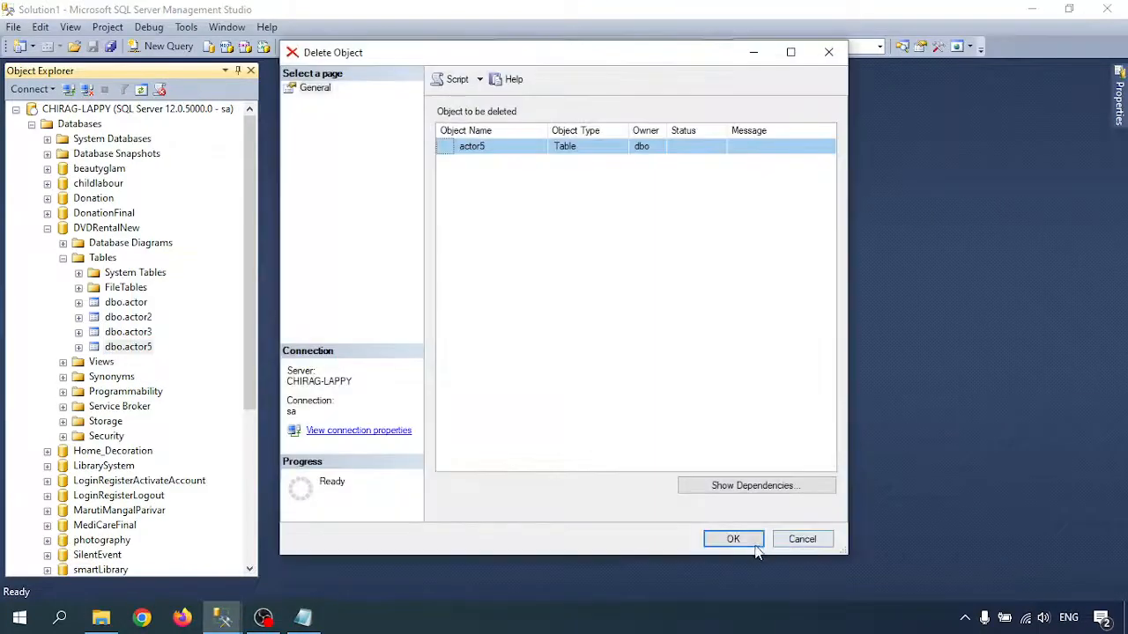
{"action": "left_click", "coordinate": [738, 539]}
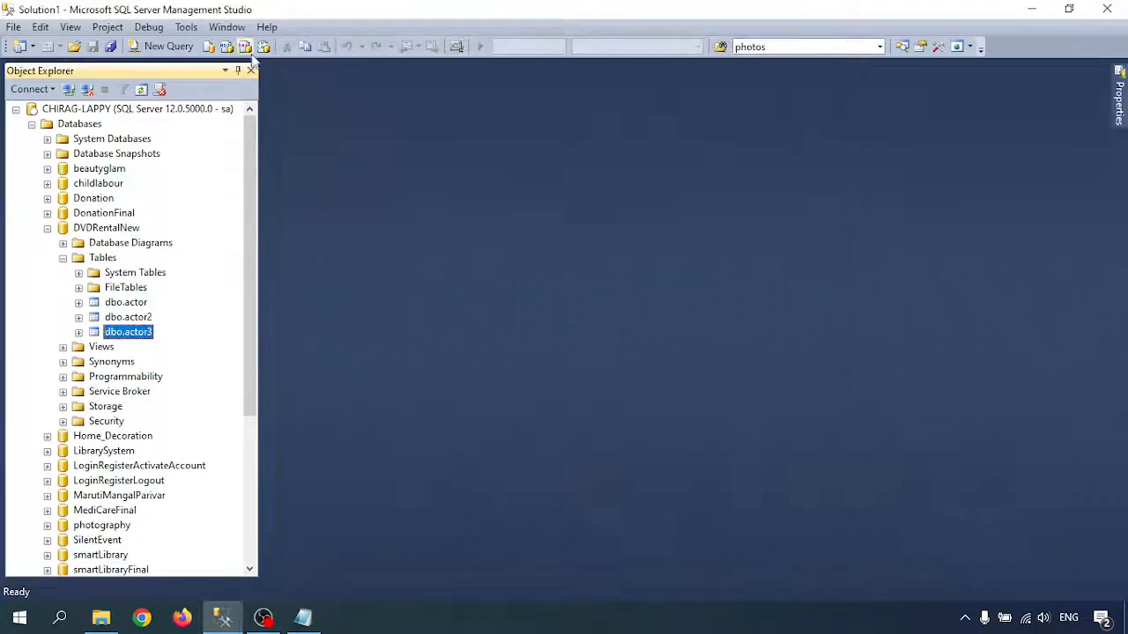
- Paste the copied T-SQL script into a new query, auto-hide Object Explorer and enlarge the script text
{"action": "left_click", "coordinate": [168, 46]}
{"action": "key", "text": "ctrl+v"}
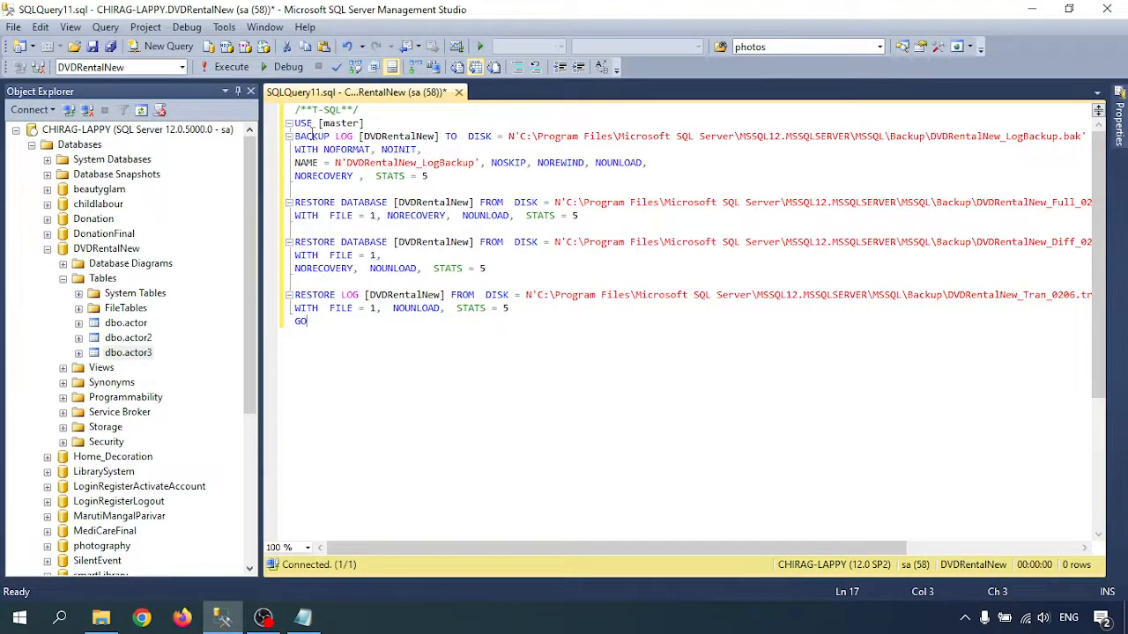
{"action": "left_click_drag", "start_coordinate": [336, 137], "coordinate": [1089, 136]}
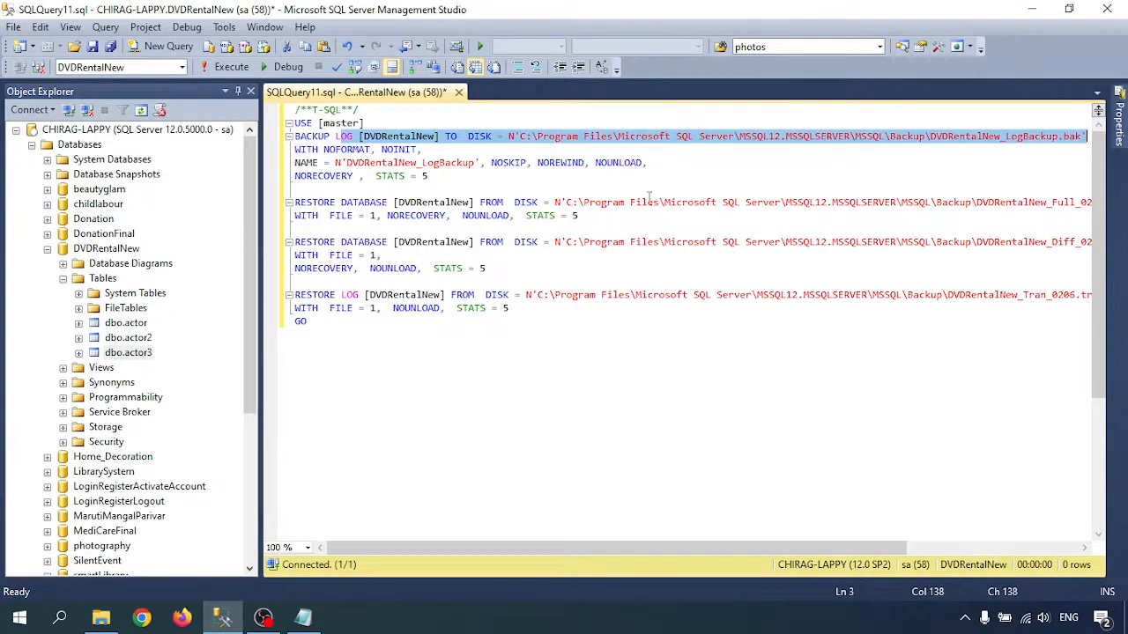
{"action": "left_click", "coordinate": [237, 91]}
{"action": "scroll", "coordinate": [317, 284], "scroll_direction": "up", "scroll_amount": 2, "text": "ctrl"}
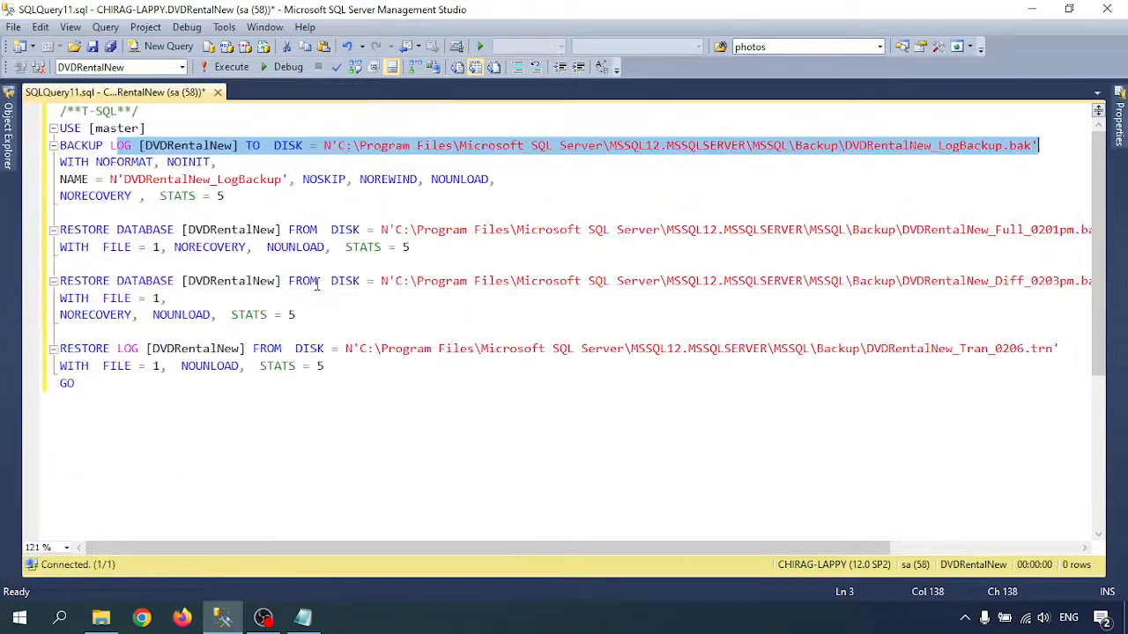
{"action": "scroll", "coordinate": [317, 285], "scroll_direction": "up", "scroll_amount": 1, "text": "ctrl"}
- Examine the NORECOVERY option of the BACKUP LOG statement and the database named in the first RESTORE DATABASE statement
{"action": "left_click", "coordinate": [136, 223]}
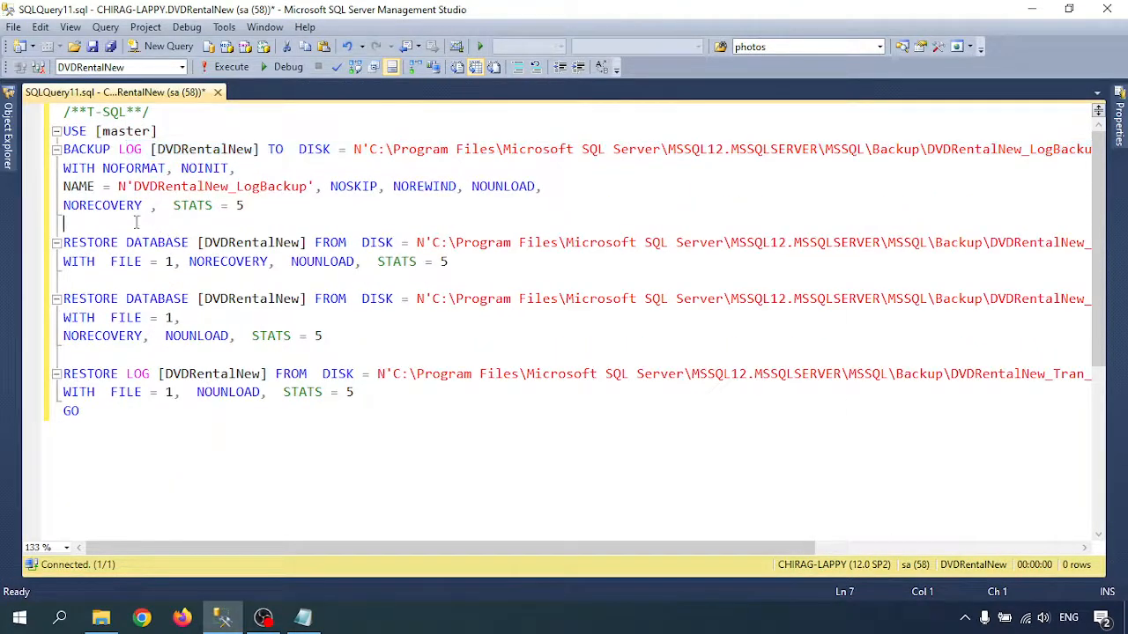
{"action": "left_click", "coordinate": [136, 278]}
{"action": "left_click_drag", "start_coordinate": [252, 206], "coordinate": [61, 206]}
{"action": "left_click", "coordinate": [97, 213]}
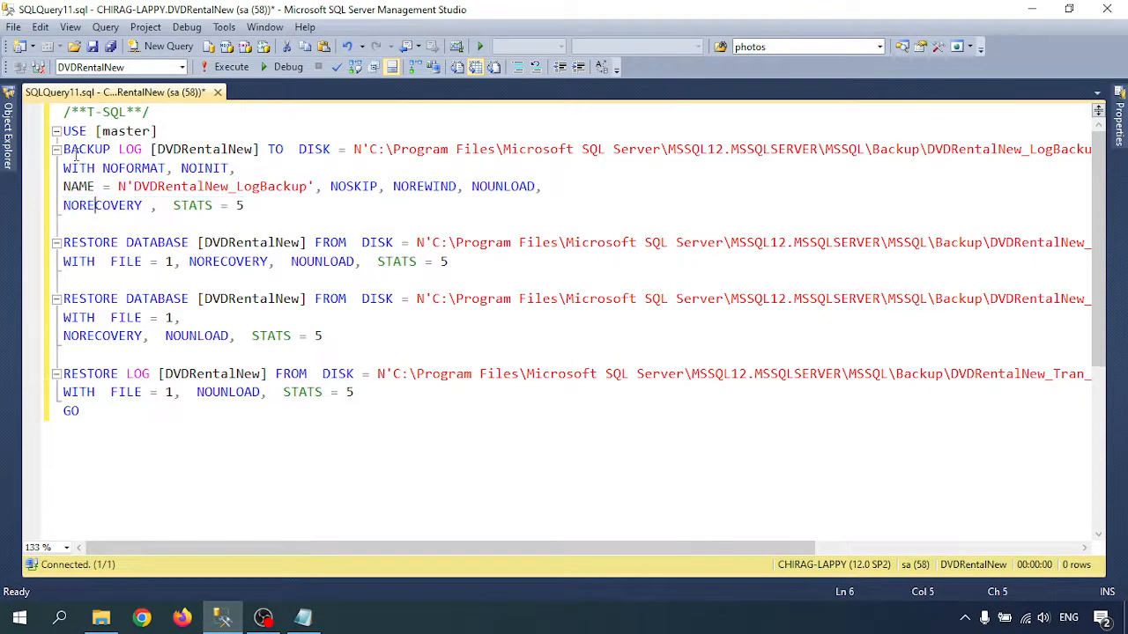
{"action": "double_click", "coordinate": [88, 203]}
{"action": "left_click", "coordinate": [91, 250]}
{"action": "left_click_drag", "start_coordinate": [66, 243], "coordinate": [225, 249]}
{"action": "left_click", "coordinate": [270, 243]}
{"action": "double_click", "coordinate": [238, 243]}
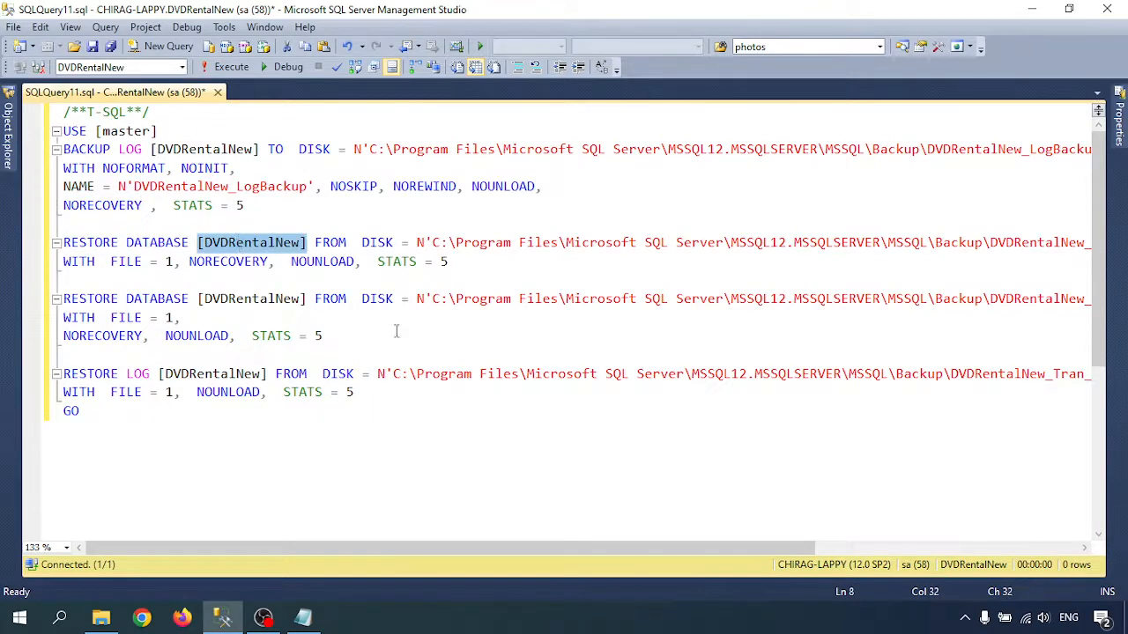
- Examine the backup file names at the ends of the full, differential and transaction log restore paths
{"action": "left_click_drag", "start_coordinate": [281, 541], "coordinate": [541, 542]}
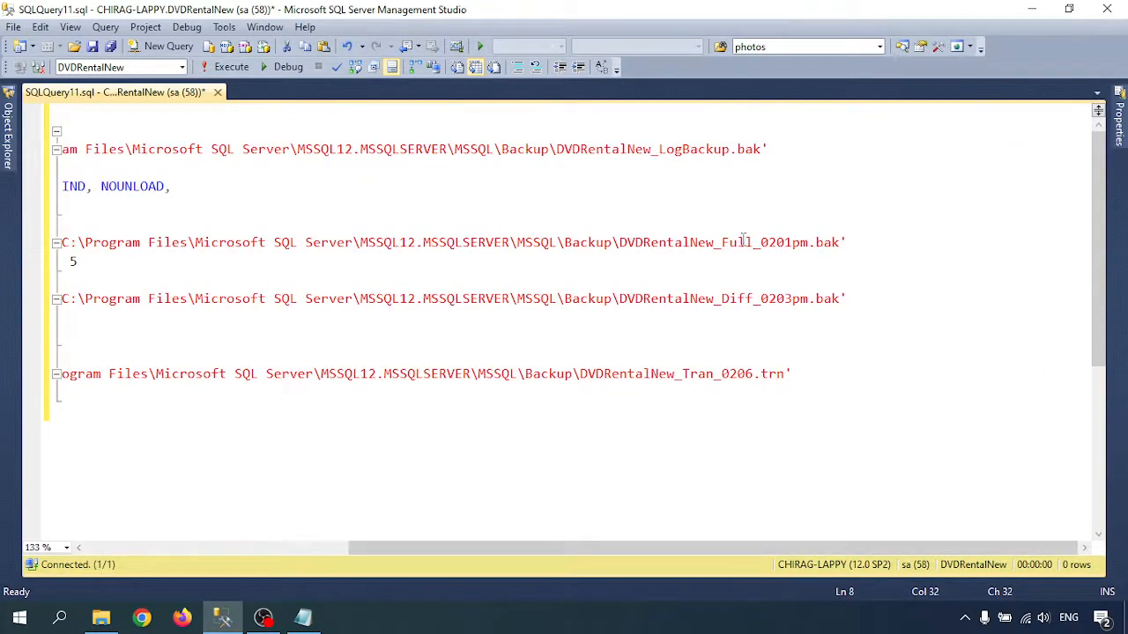
{"action": "left_click_drag", "start_coordinate": [723, 243], "coordinate": [841, 244]}
{"action": "left_click_drag", "start_coordinate": [700, 299], "coordinate": [841, 299]}
{"action": "left_click_drag", "start_coordinate": [647, 374], "coordinate": [793, 374]}
{"action": "left_click_drag", "start_coordinate": [669, 548], "coordinate": [320, 544]}
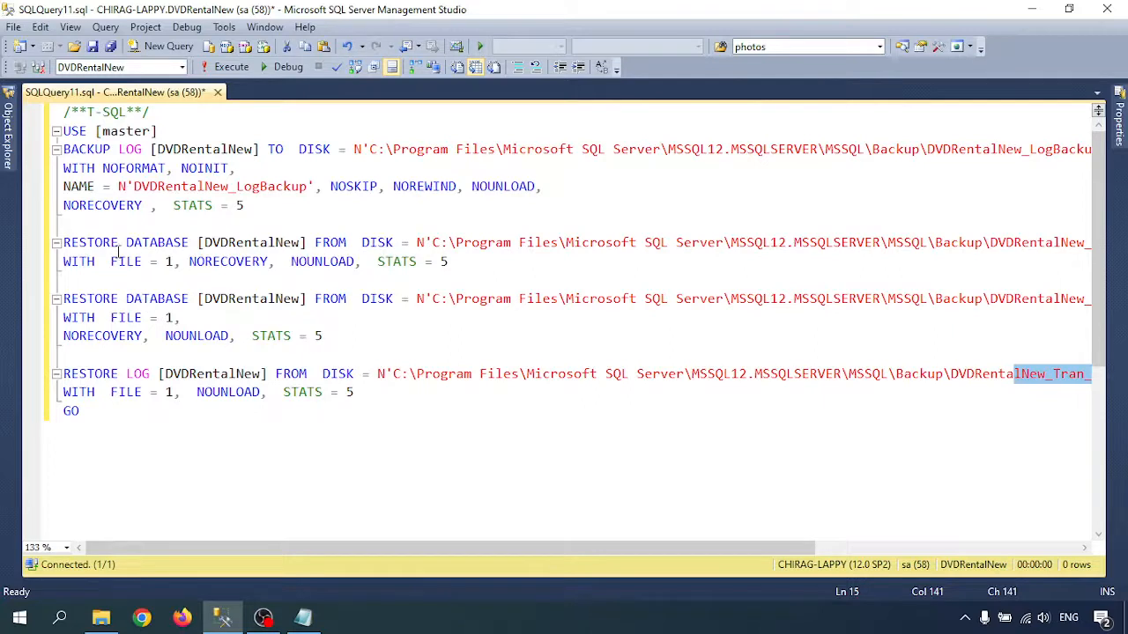
- Examine the NORECOVERY option of the full restore and compare it with the options of the RESTORE LOG statement
{"action": "double_click", "coordinate": [251, 243]}
{"action": "left_click_drag", "start_coordinate": [64, 224], "coordinate": [642, 247]}
{"action": "left_click", "coordinate": [187, 269]}
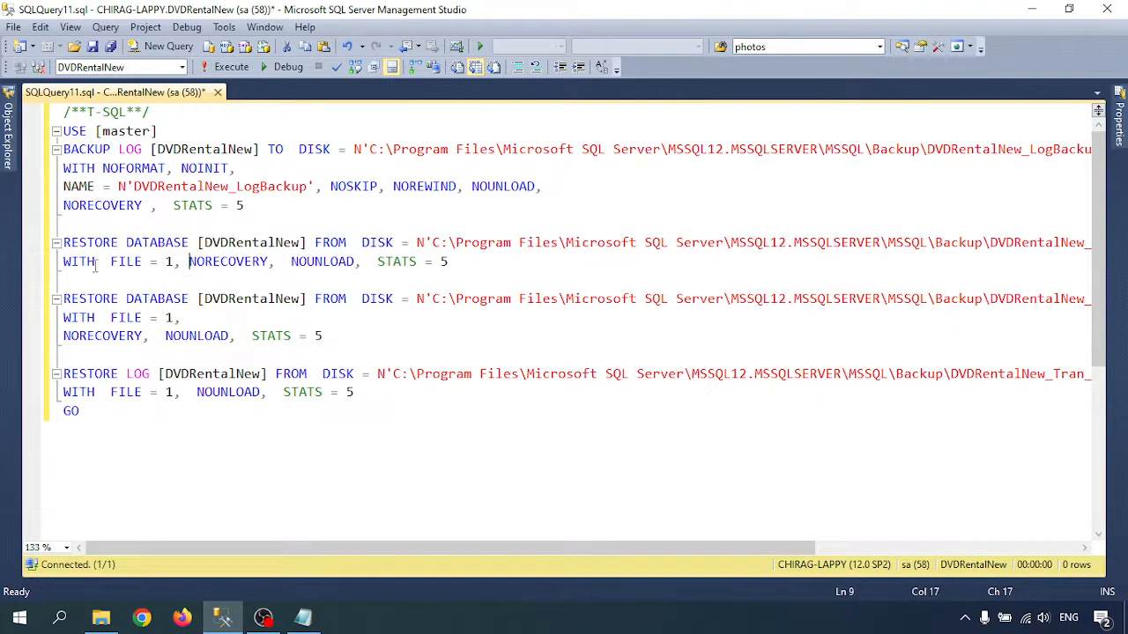
{"action": "left_click_drag", "start_coordinate": [79, 264], "coordinate": [261, 265]}
{"action": "left_click_drag", "start_coordinate": [262, 265], "coordinate": [165, 263]}
{"action": "double_click", "coordinate": [212, 262]}
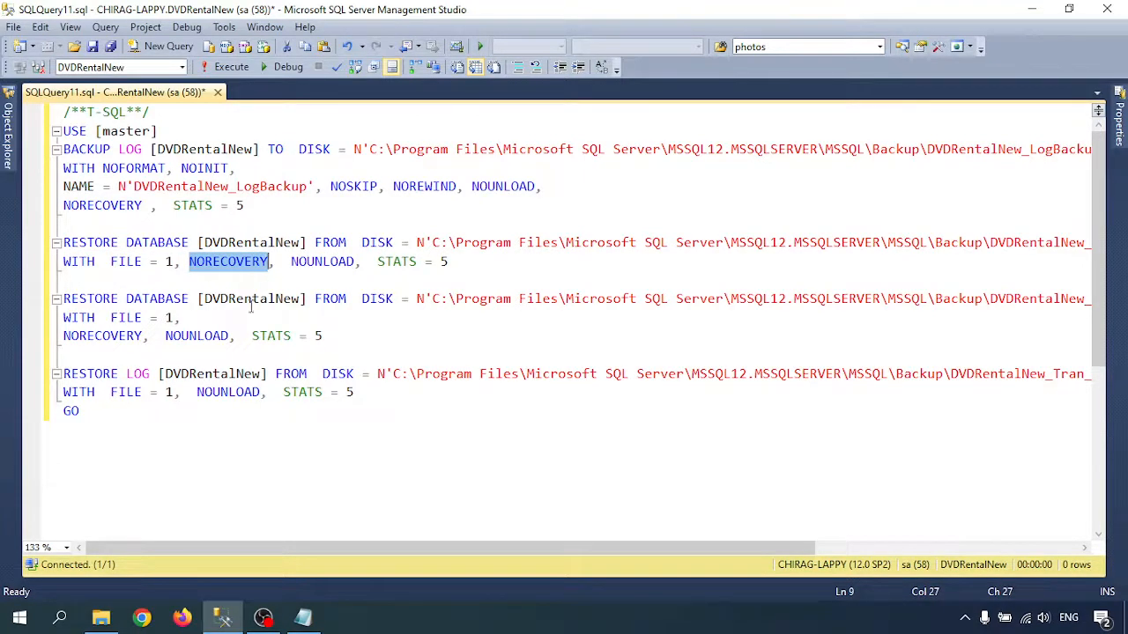
{"action": "left_click_drag", "start_coordinate": [104, 393], "coordinate": [362, 394]}
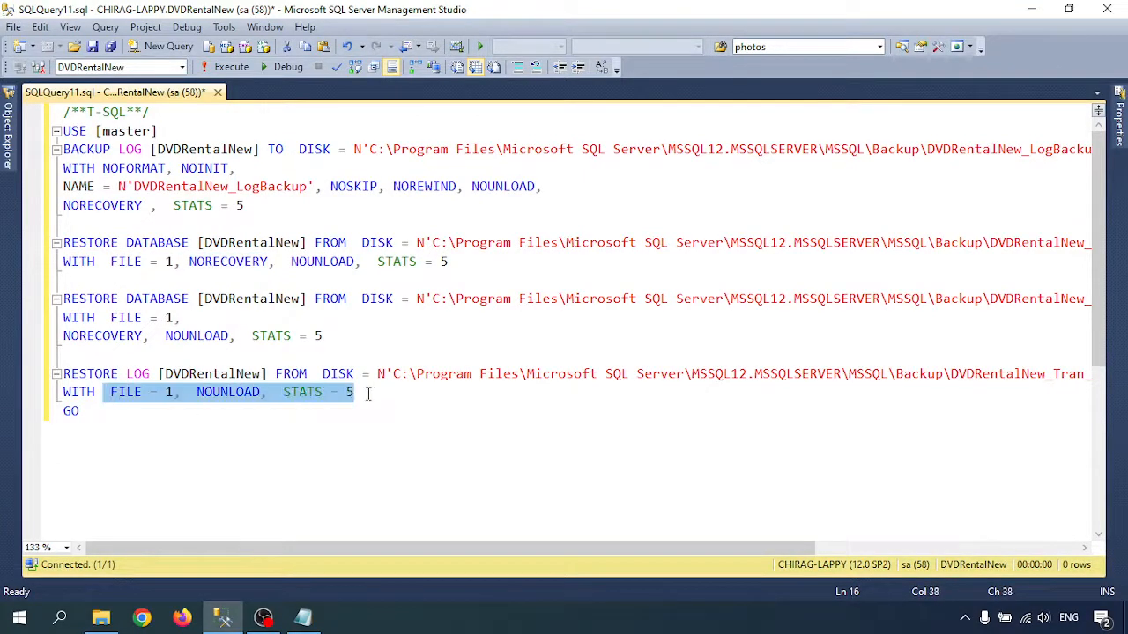
- Select the entire backup and restore script and execute it
{"action": "left_click", "coordinate": [228, 392]}
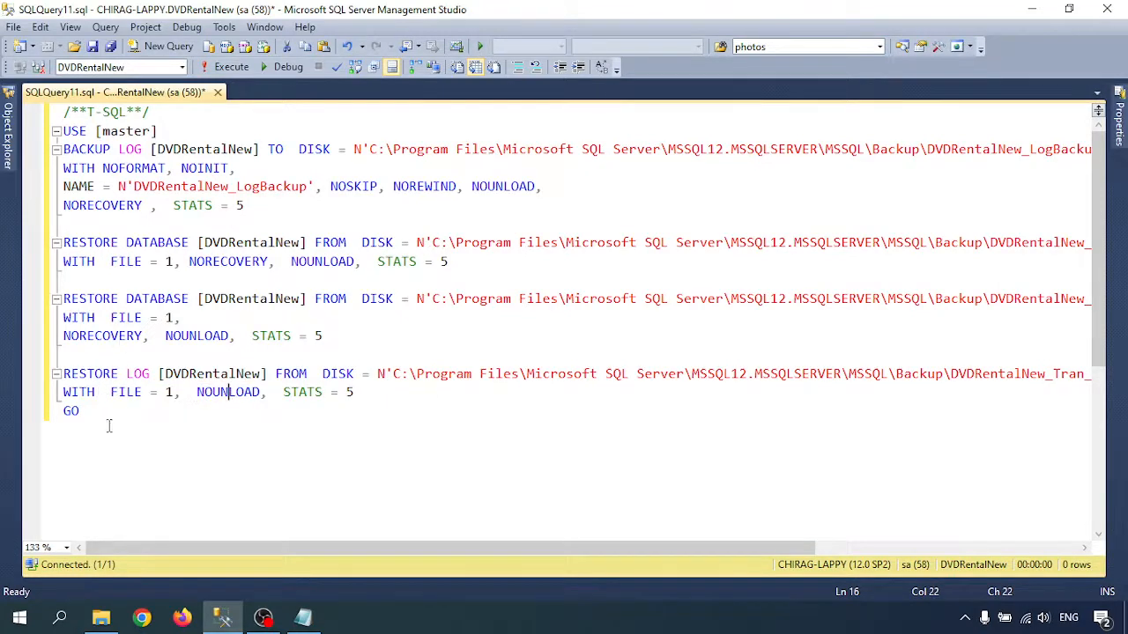
{"action": "key", "text": "ctrl+a"}
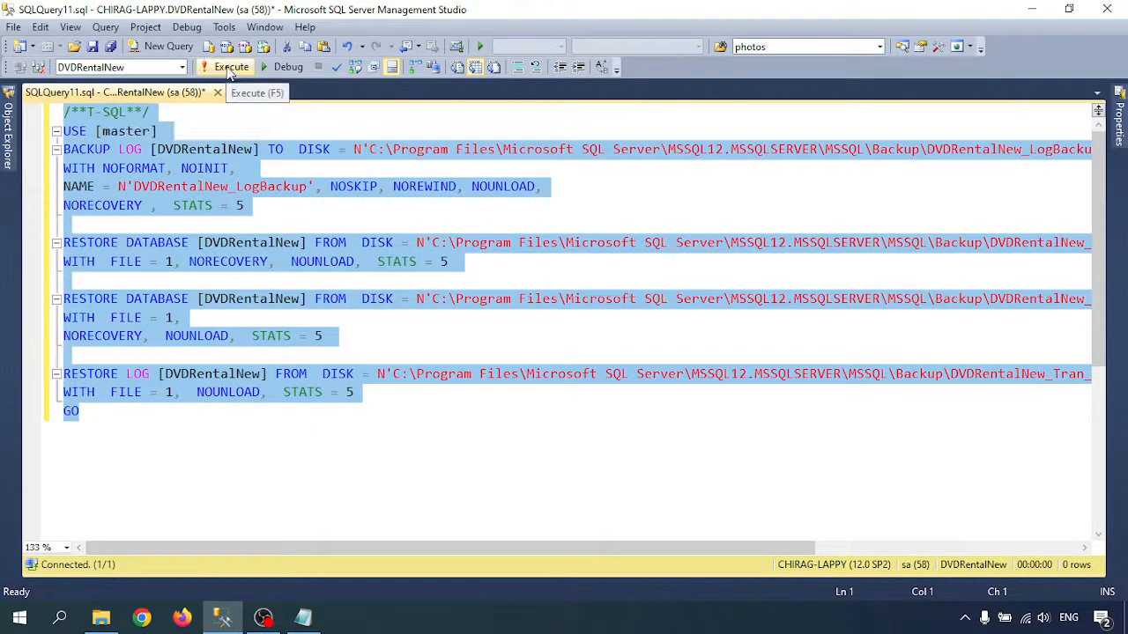
{"action": "left_click", "coordinate": [228, 67]}
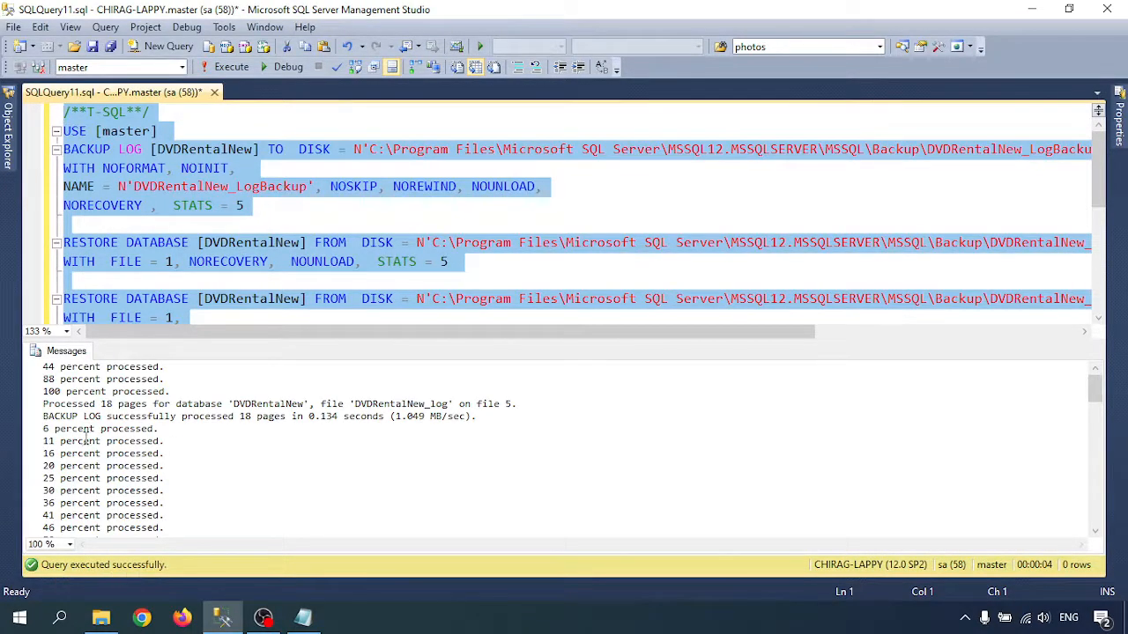
- Review the execution messages for the log backup, full restore, differential restore and log restore
{"action": "left_click", "coordinate": [173, 403]}
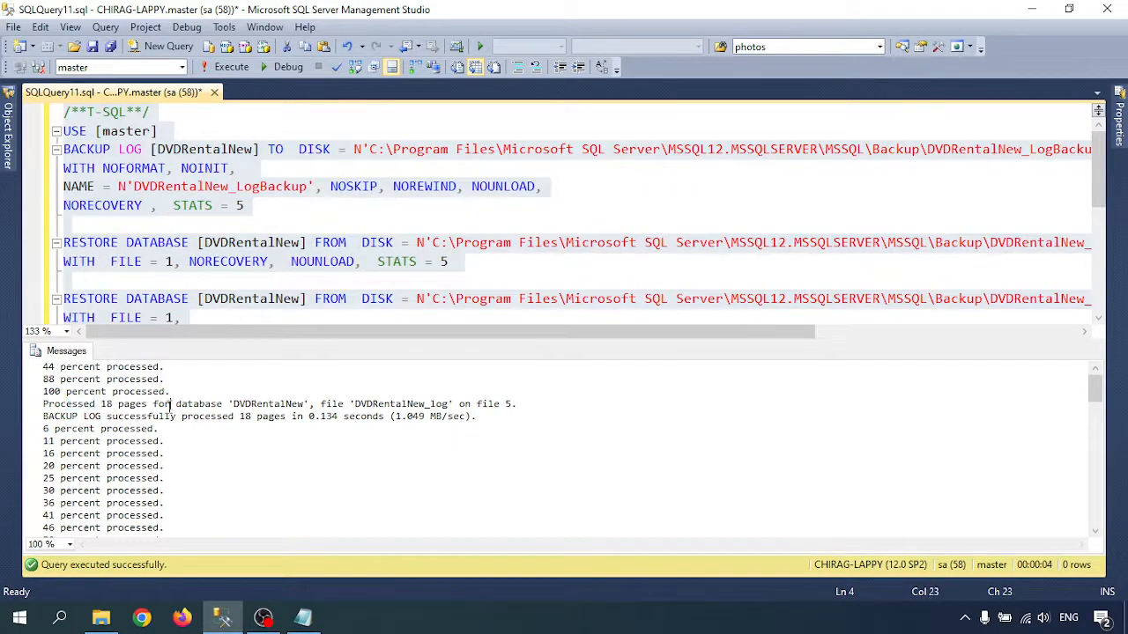
{"action": "scroll", "coordinate": [132, 449], "scroll_direction": "down", "scroll_amount": 2}
{"action": "scroll", "coordinate": [132, 447], "scroll_direction": "down", "scroll_amount": 10}
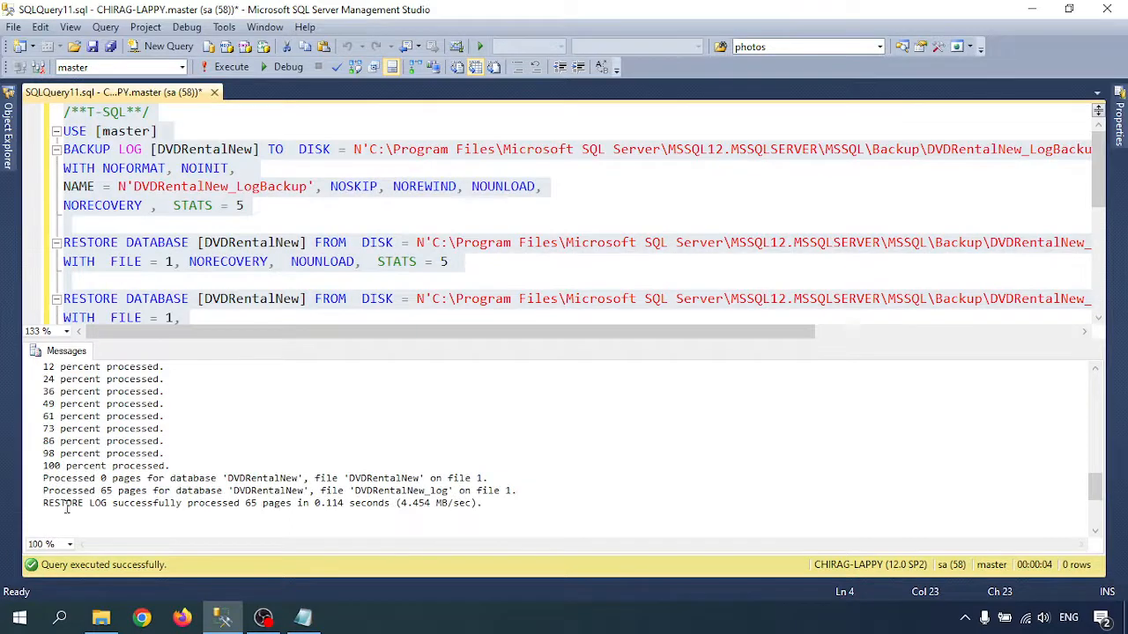
{"action": "left_click_drag", "start_coordinate": [44, 503], "coordinate": [269, 503]}
{"action": "scroll", "coordinate": [155, 434], "scroll_direction": "up", "scroll_amount": 2}
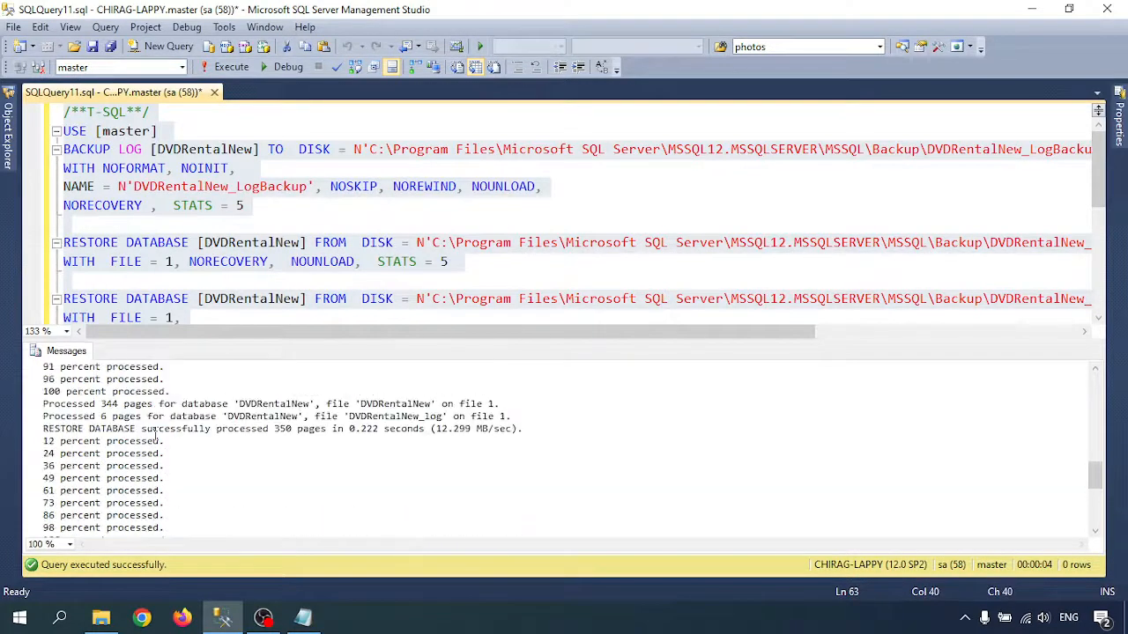
{"action": "left_click_drag", "start_coordinate": [60, 429], "coordinate": [444, 432]}
{"action": "scroll", "coordinate": [219, 436], "scroll_direction": "up", "scroll_amount": 1}
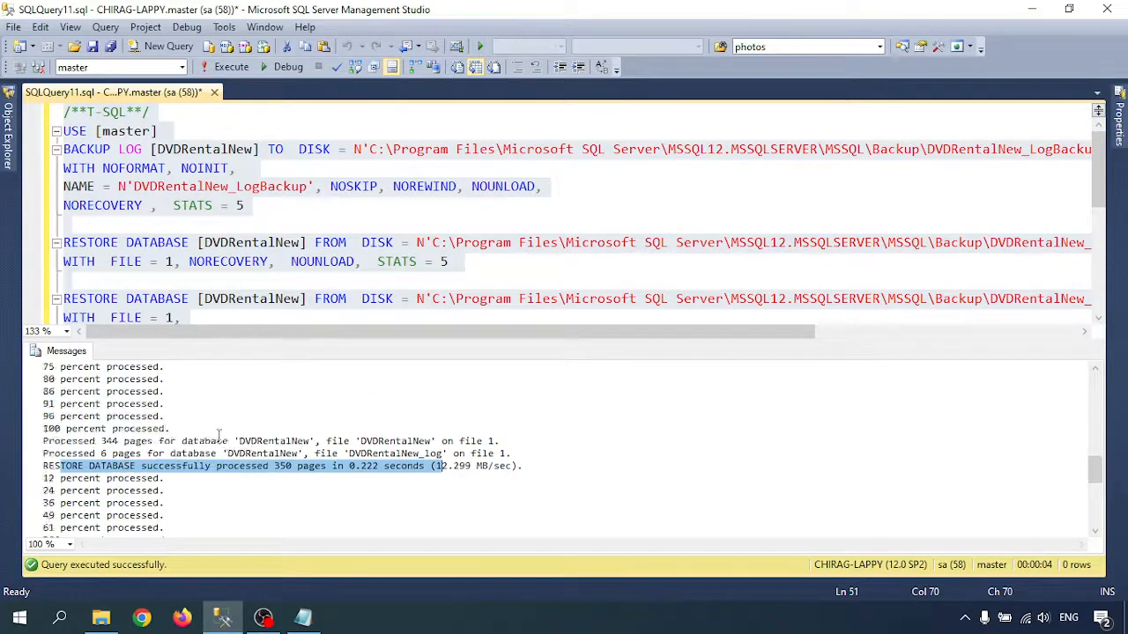
{"action": "scroll", "coordinate": [218, 435], "scroll_direction": "up", "scroll_amount": 6}
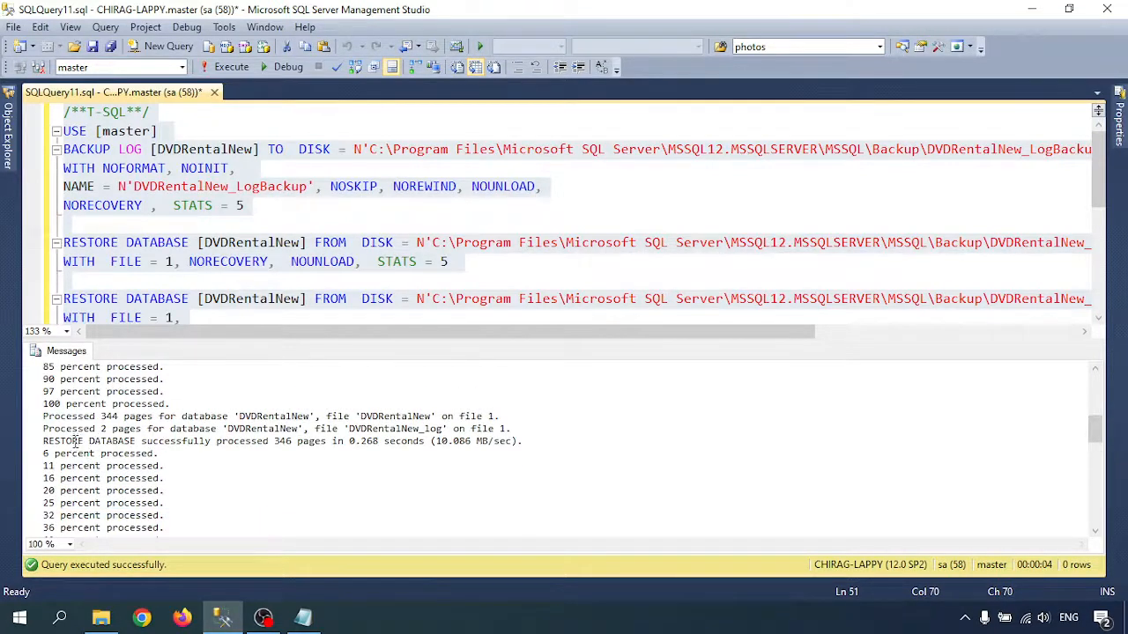
{"action": "left_click_drag", "start_coordinate": [77, 441], "coordinate": [298, 441]}
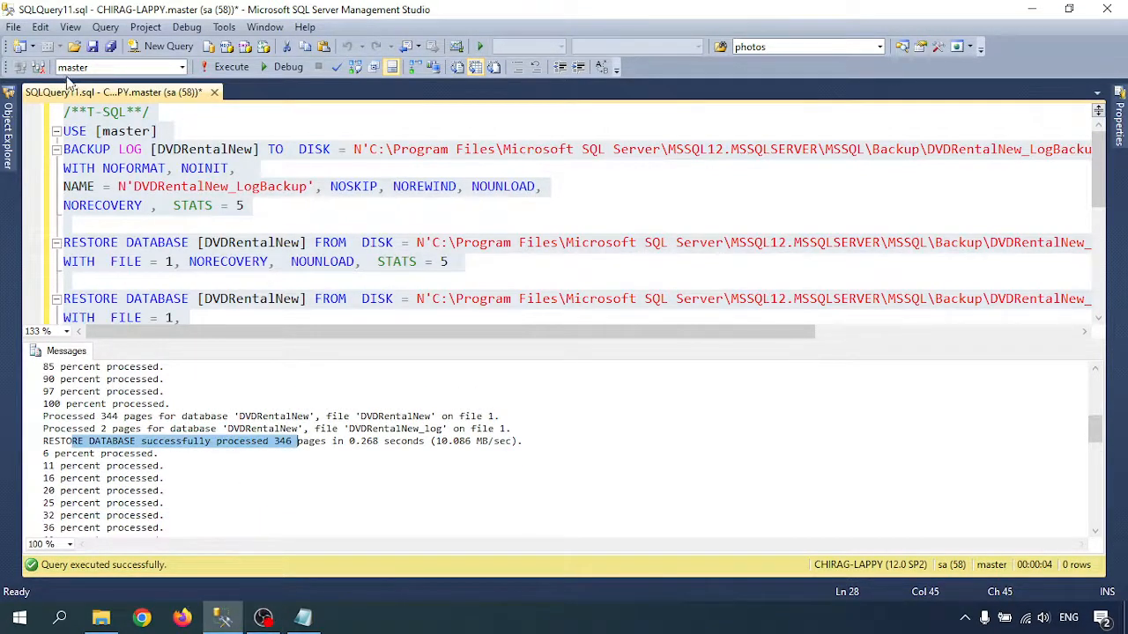
- Pin Object Explorer open again and refresh the DVDRentalNew tables to check the restored ones
{"action": "left_click", "coordinate": [9, 127]}
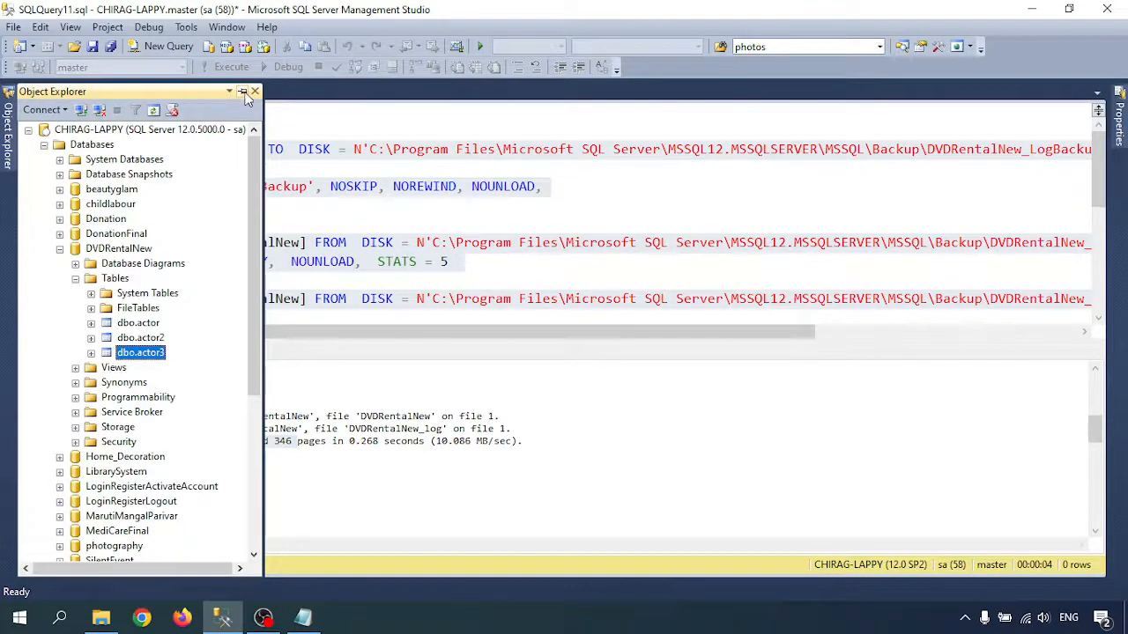
{"action": "left_click", "coordinate": [243, 92]}
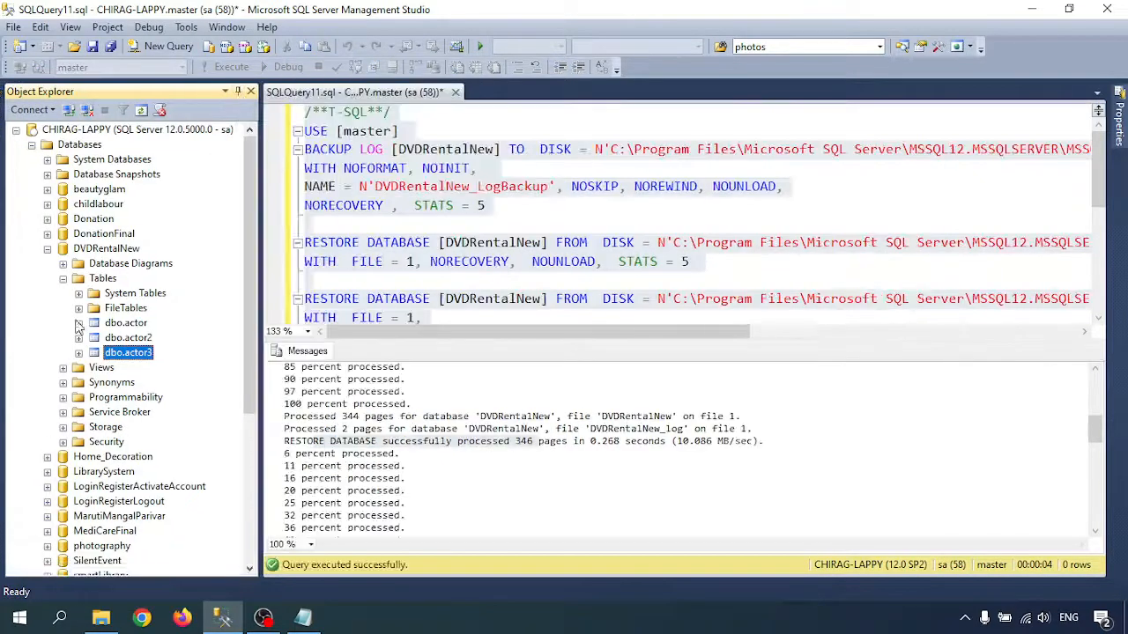
{"action": "right_click", "coordinate": [102, 278]}
{"action": "left_click", "coordinate": [123, 385]}
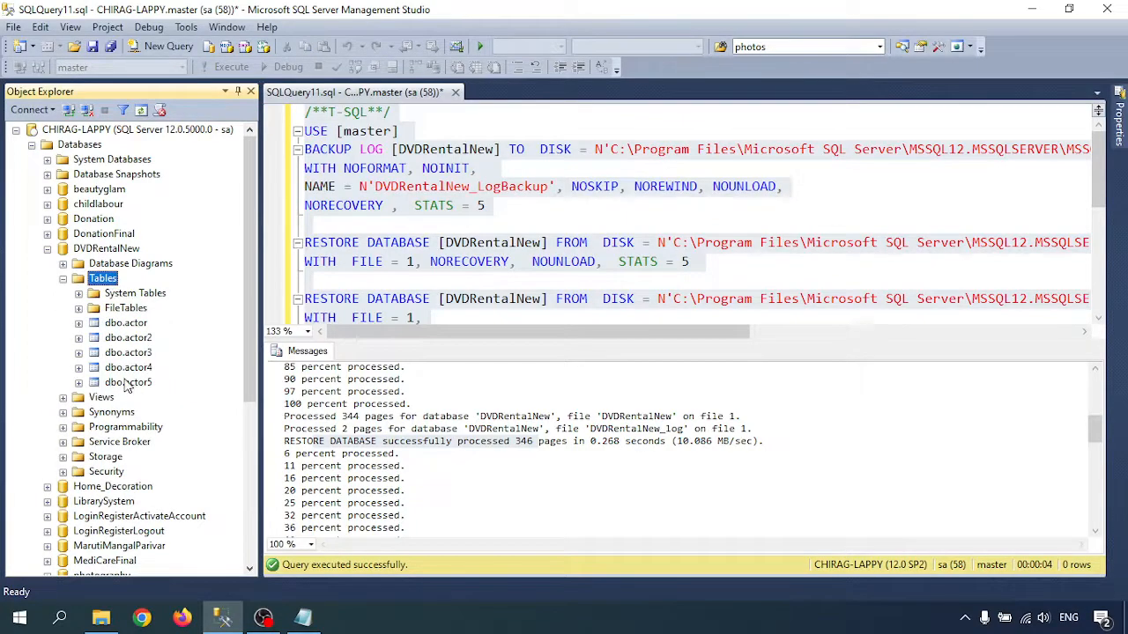
{"action": "left_click", "coordinate": [512, 208]}
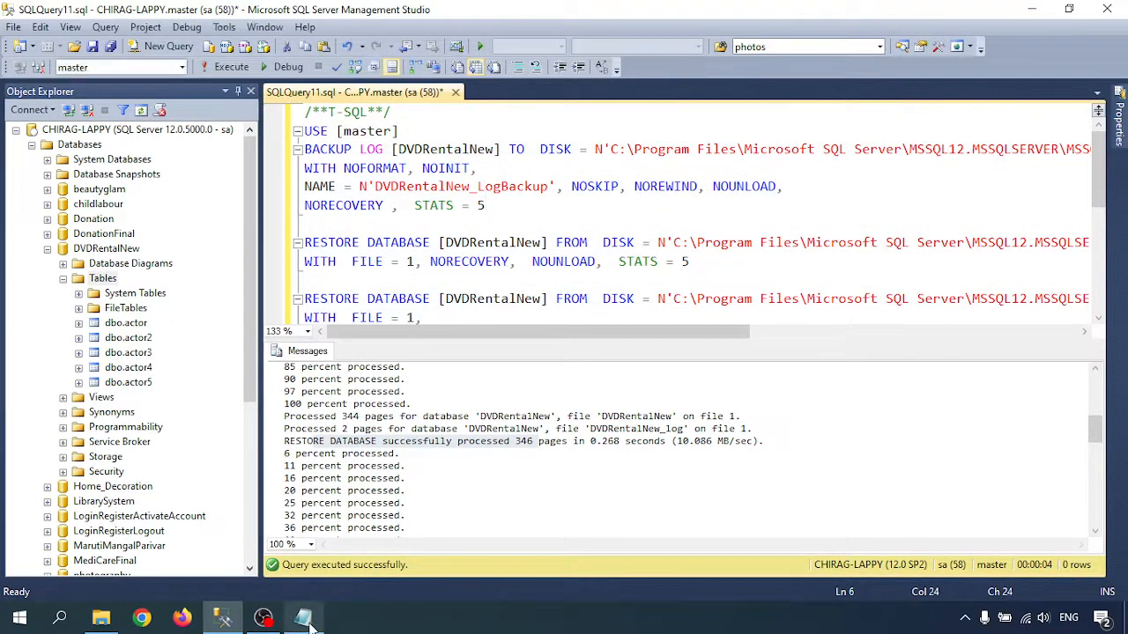
- Return to the Notepad notes and review the backup scenario at the beginning of the document
{"action": "left_click", "coordinate": [305, 622]}
{"action": "scroll", "coordinate": [322, 367], "scroll_direction": "up", "scroll_amount": 7}
{"action": "left_click", "coordinate": [219, 319]}
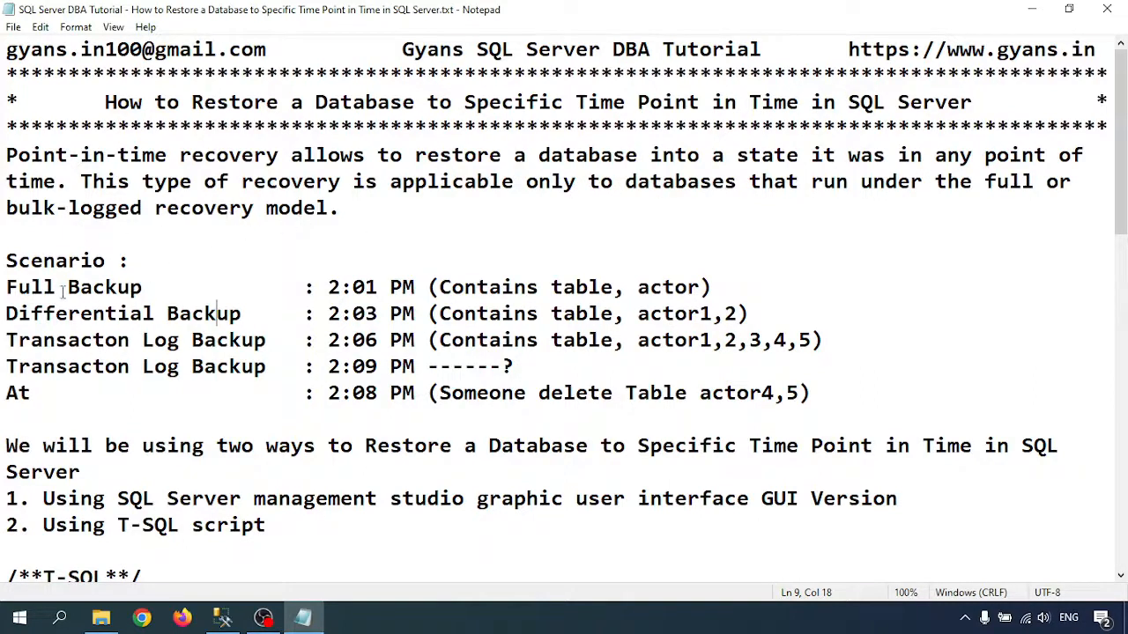
- Highlight the whole backup scenario in the notes, followed by the deleted table names "actor4,5" in its 2:08 PM line
{"action": "left_click_drag", "start_coordinate": [6, 261], "coordinate": [848, 394]}
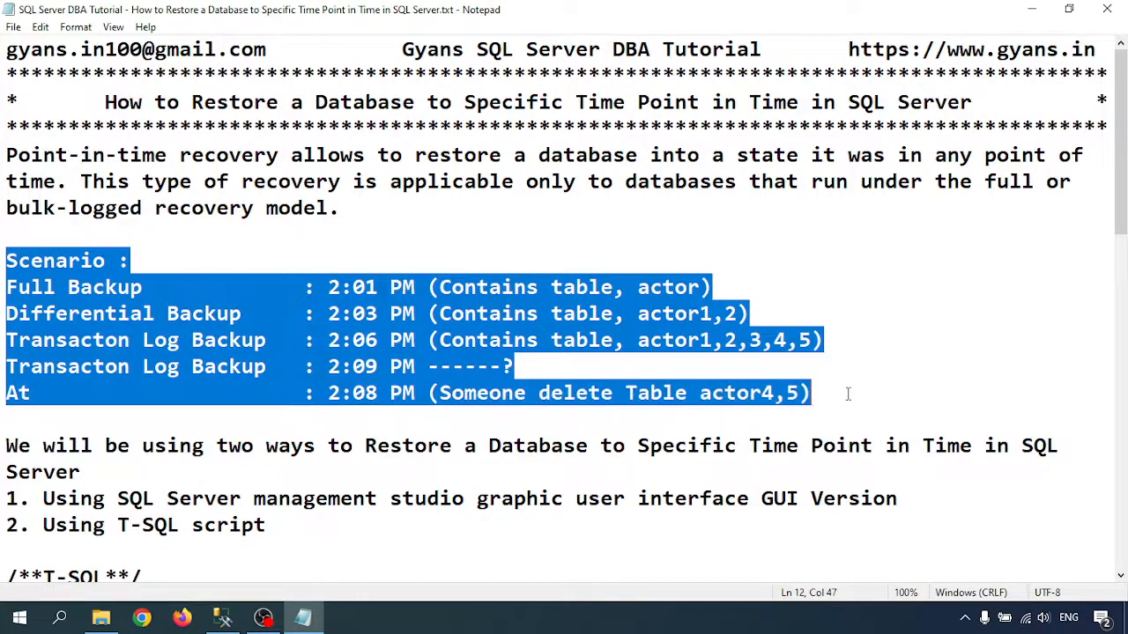
{"action": "left_click", "coordinate": [776, 397]}
{"action": "left_click", "coordinate": [527, 394]}
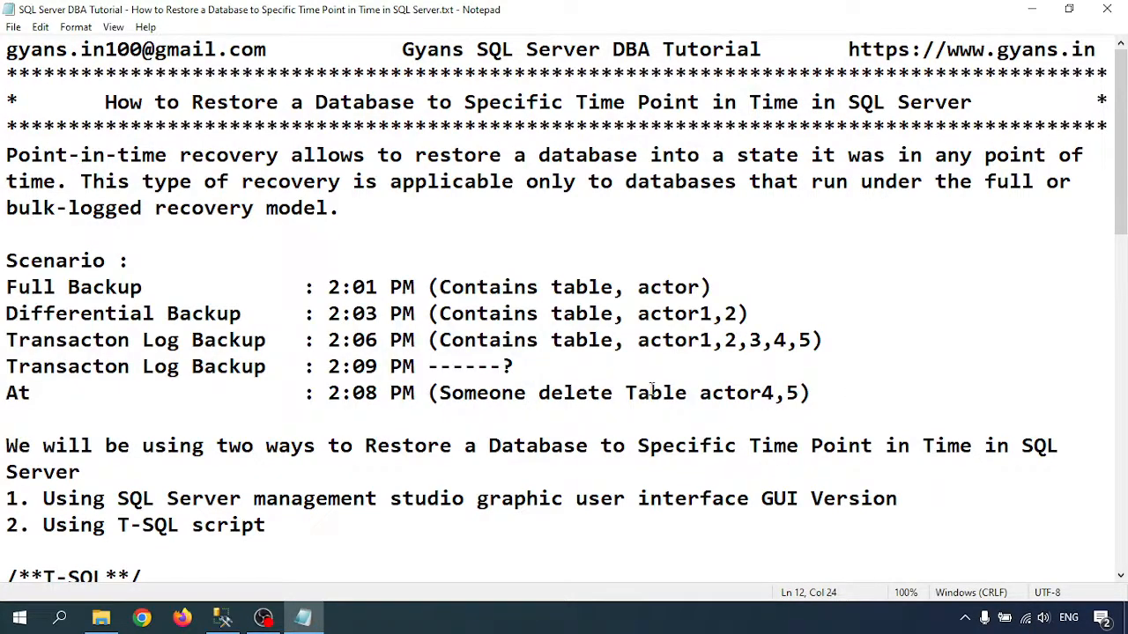
{"action": "left_click_drag", "start_coordinate": [698, 395], "coordinate": [799, 395]}
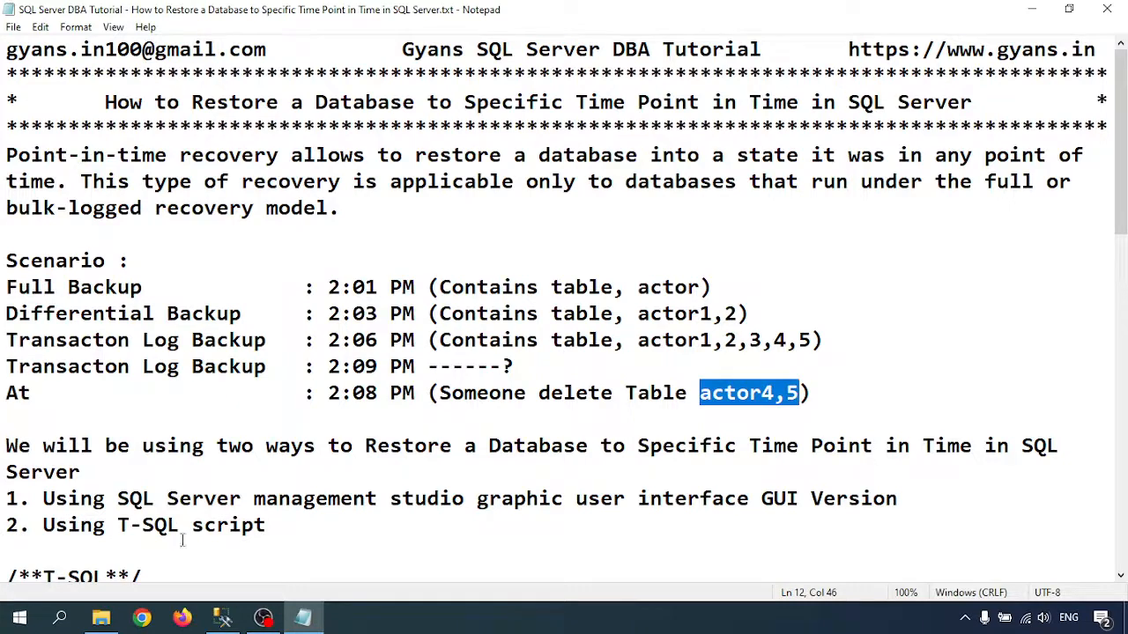
- Switch to SQL Server Management Studio and check the dbo.actor4 and dbo.actor5 tables under DVDRentalNew
{"action": "left_click", "coordinate": [225, 620]}
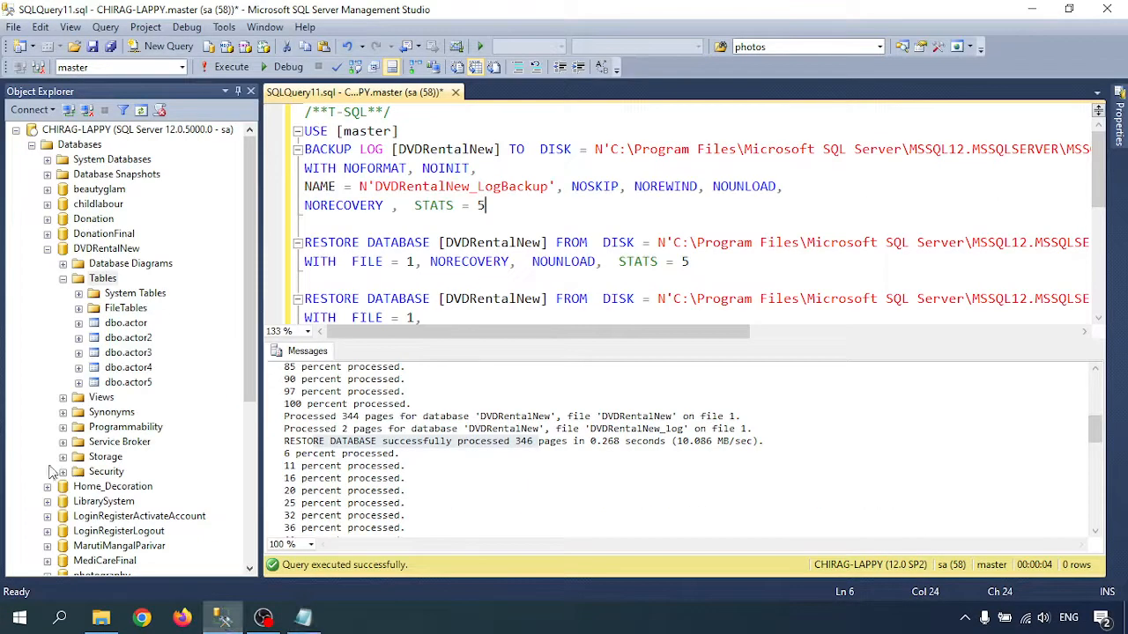
{"action": "left_click", "coordinate": [139, 369]}
{"action": "left_click", "coordinate": [141, 384]}
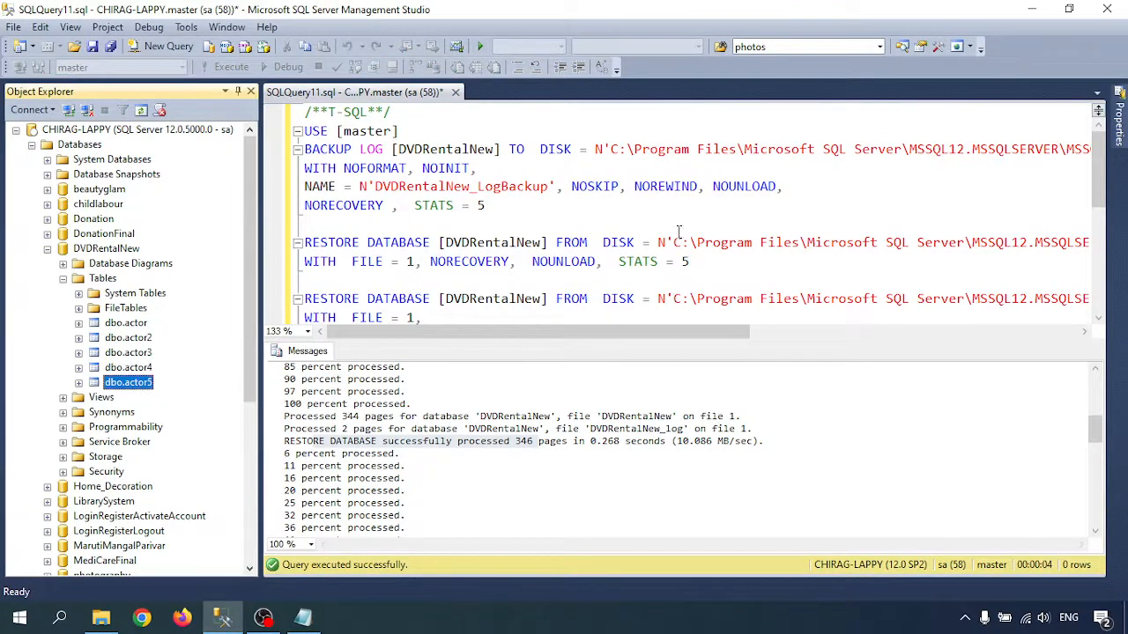
- Return to the Notepad notes and review the two listed restore methods, highlighting "SQL Server management studio" and "T-SQL script"
{"action": "left_click", "coordinate": [1030, 9]}
{"action": "left_click", "coordinate": [312, 428]}
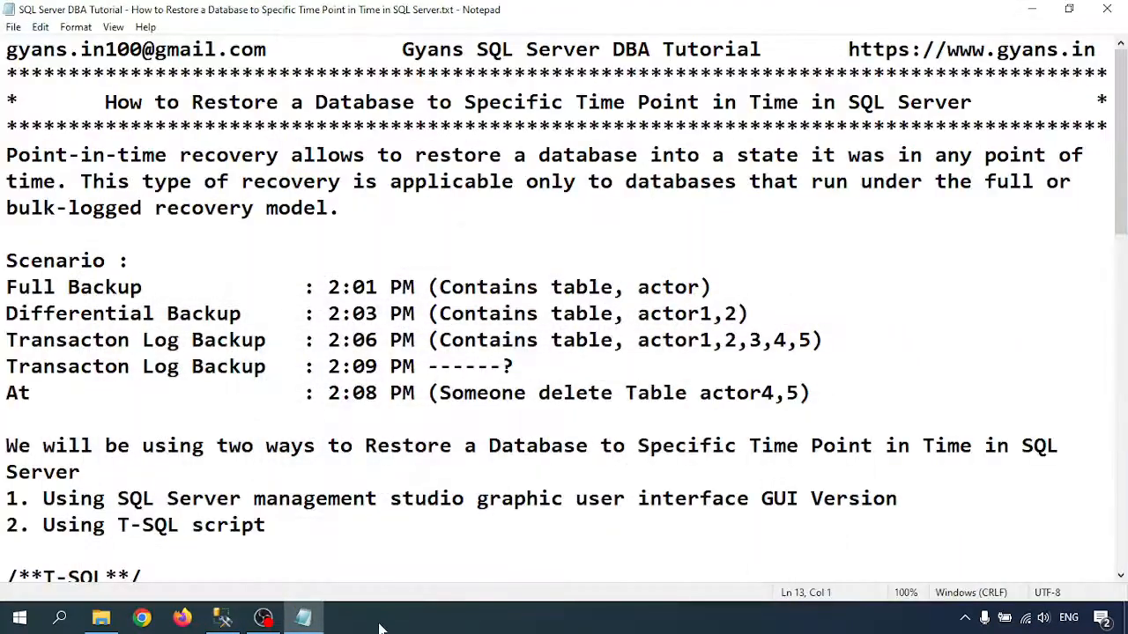
{"action": "scroll", "coordinate": [148, 483], "scroll_direction": "down", "scroll_amount": 3}
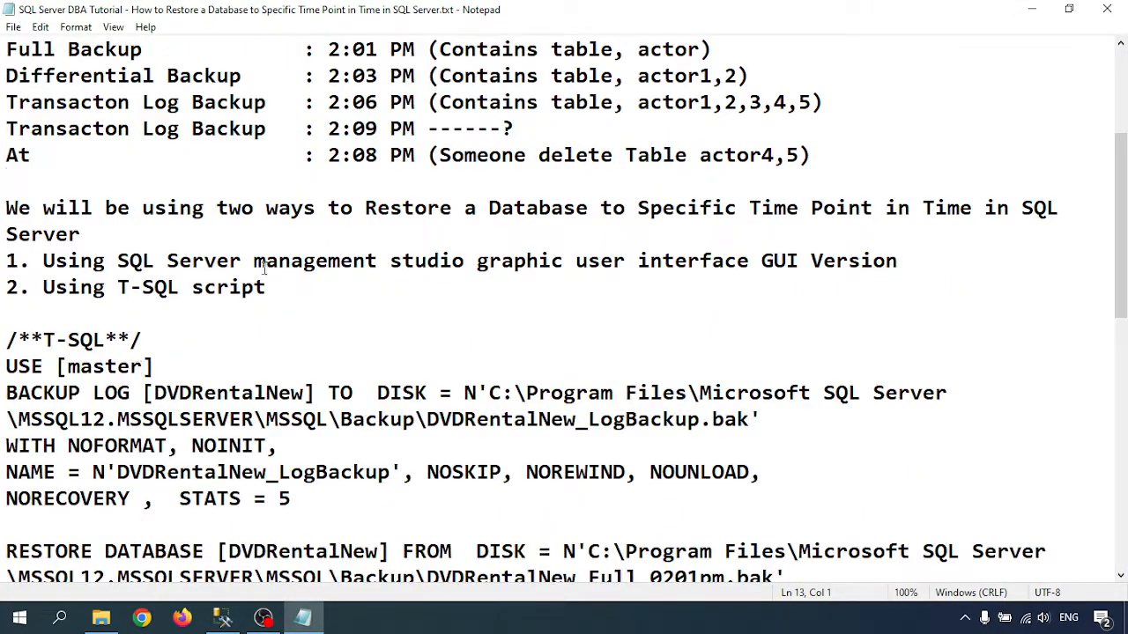
{"action": "left_click_drag", "start_coordinate": [120, 261], "coordinate": [428, 261]}
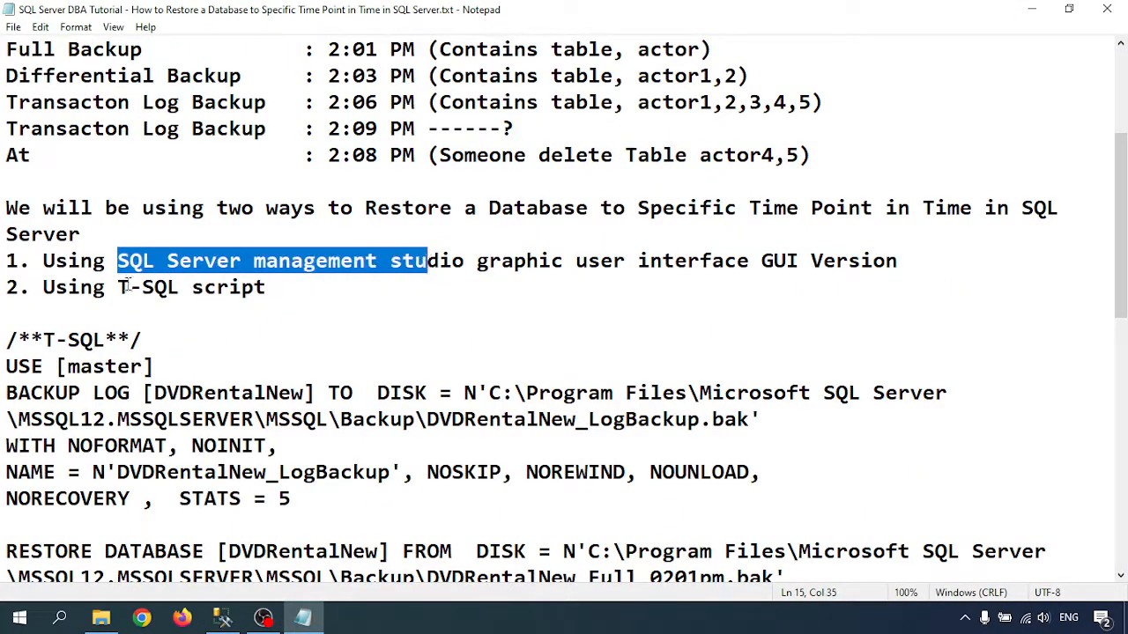
{"action": "left_click_drag", "start_coordinate": [118, 287], "coordinate": [266, 287]}
{"action": "left_click", "coordinate": [445, 626]}
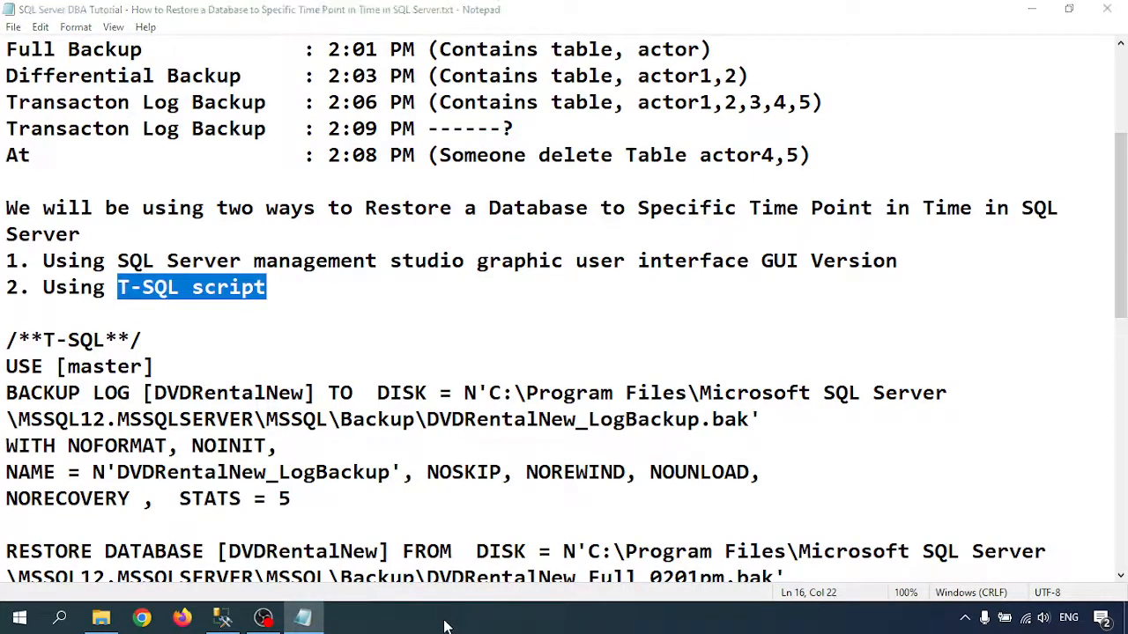